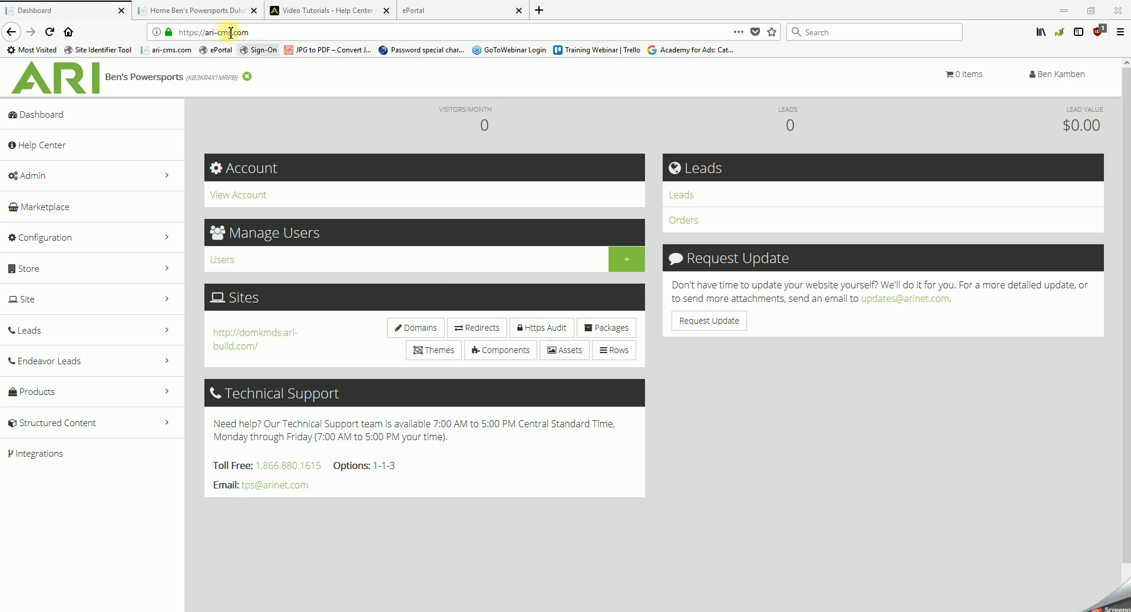
# View the Arctic Cat Competition ATV models under New Models on the dealership's live site
pyautogui.click(206, 11)
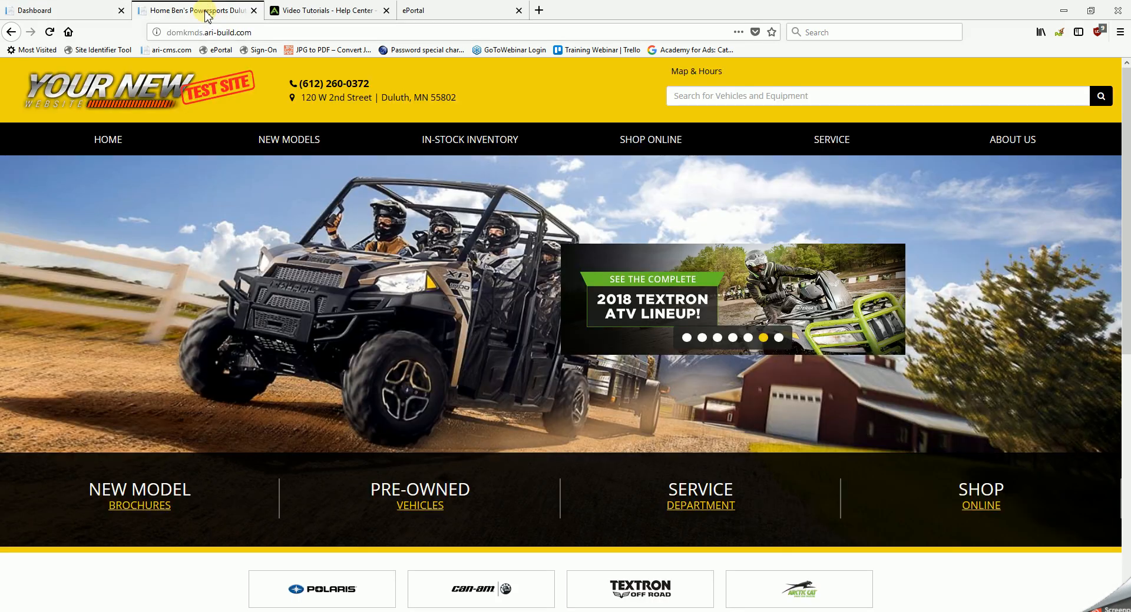
pyautogui.moveTo(289, 144)
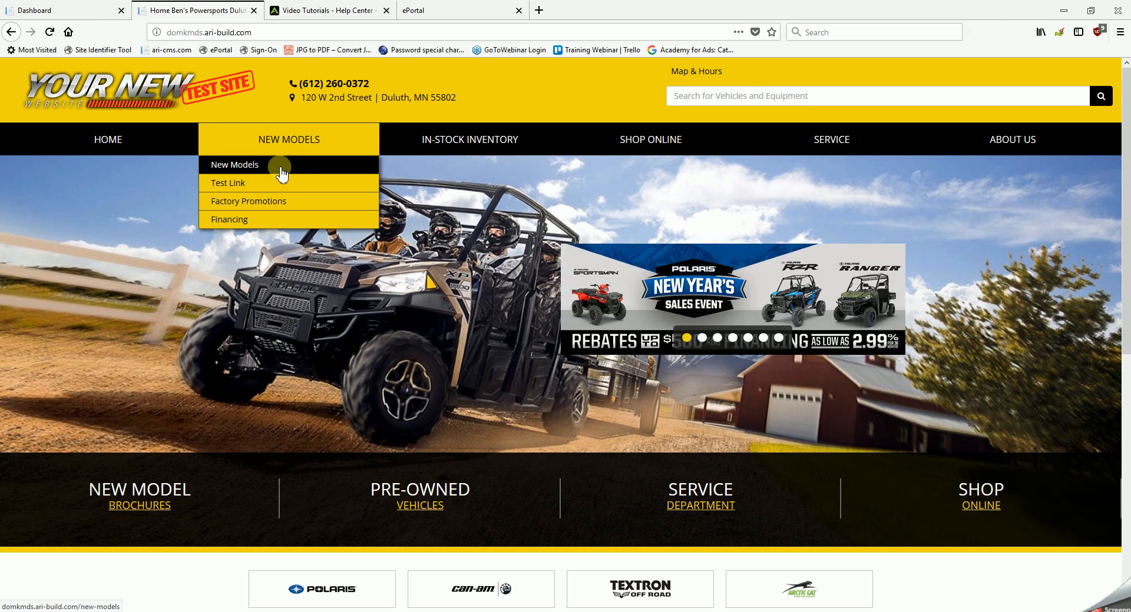
pyautogui.click(281, 171)
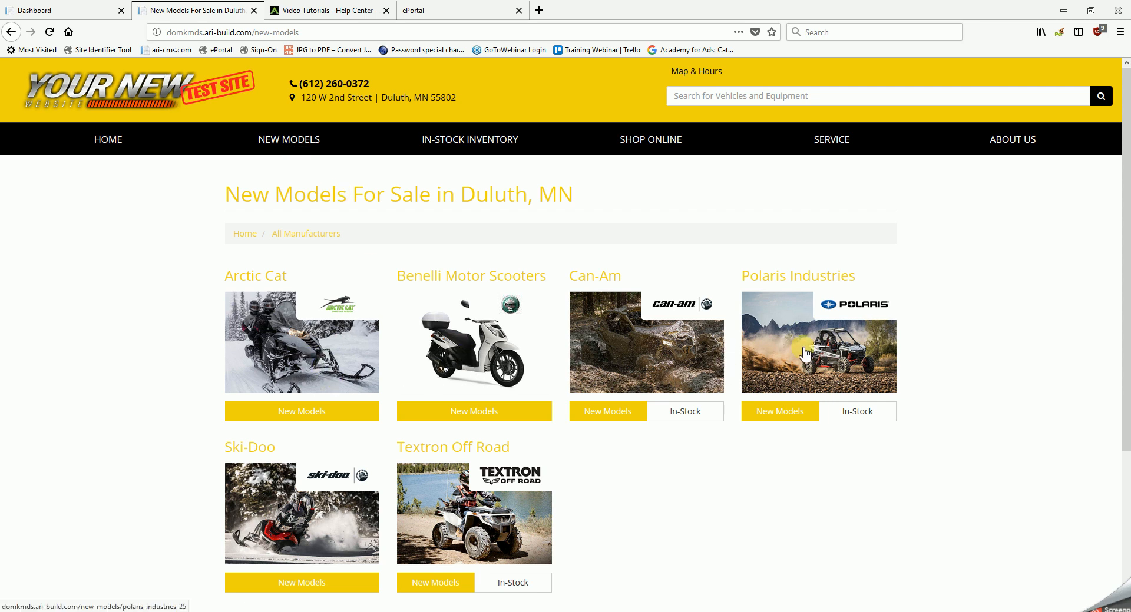
pyautogui.click(299, 336)
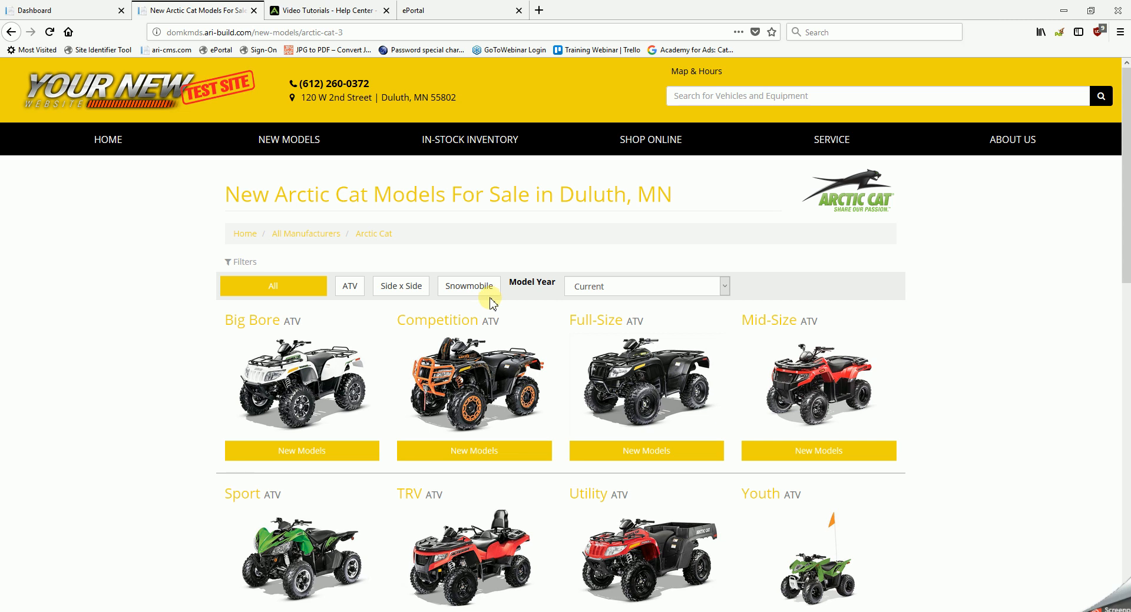
pyautogui.click(465, 370)
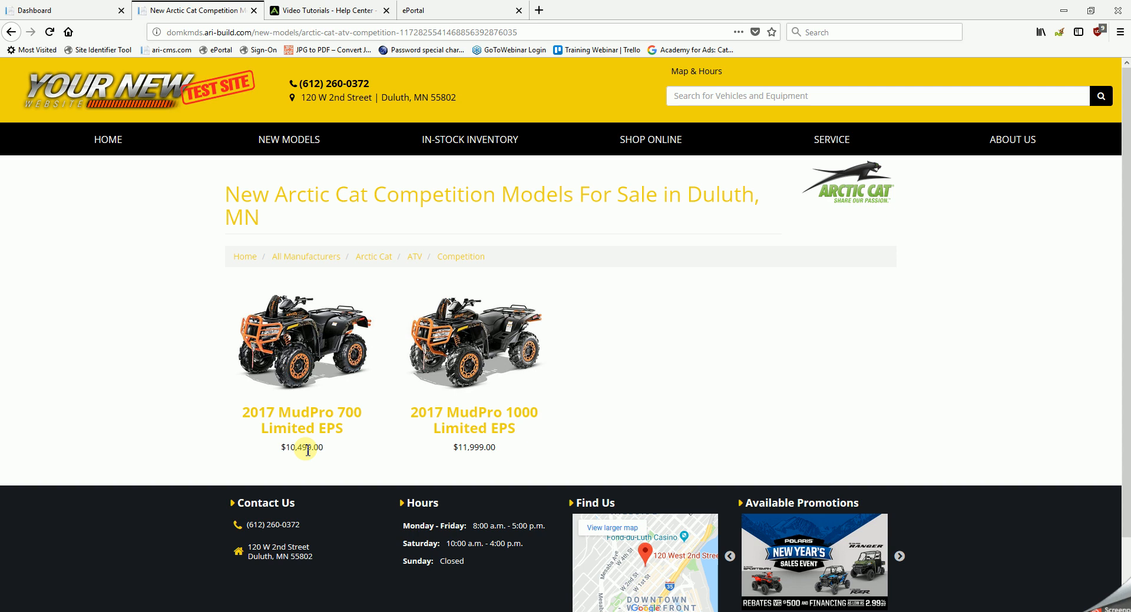
# In the CMS Product Manager, search the showcase catalogs for Arctic Cat ATV products from 2017
pyautogui.click(67, 11)
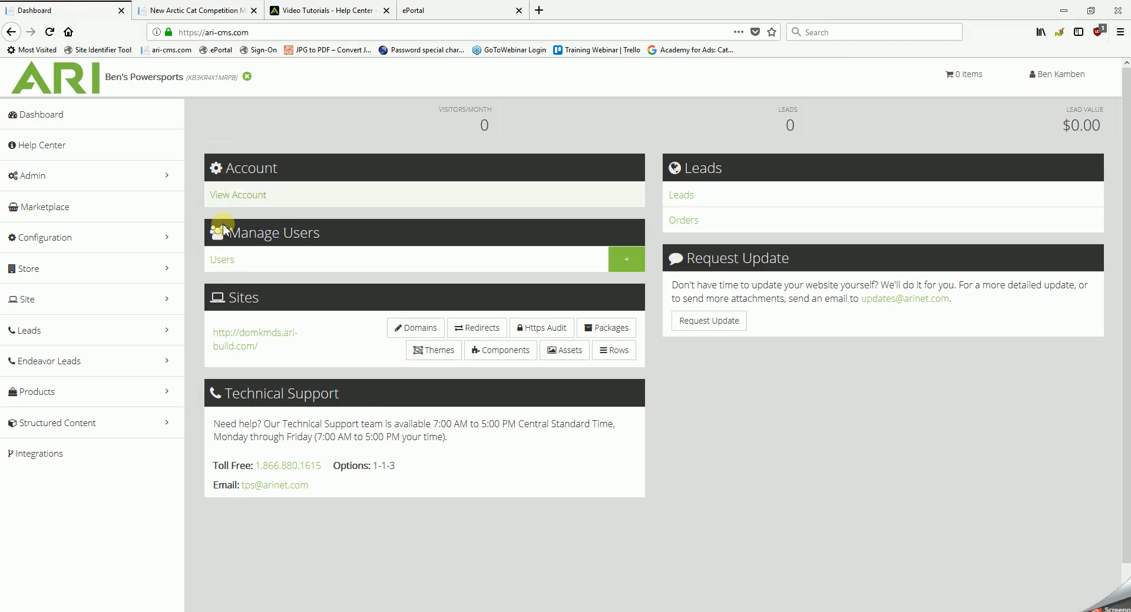
pyautogui.moveTo(149, 394)
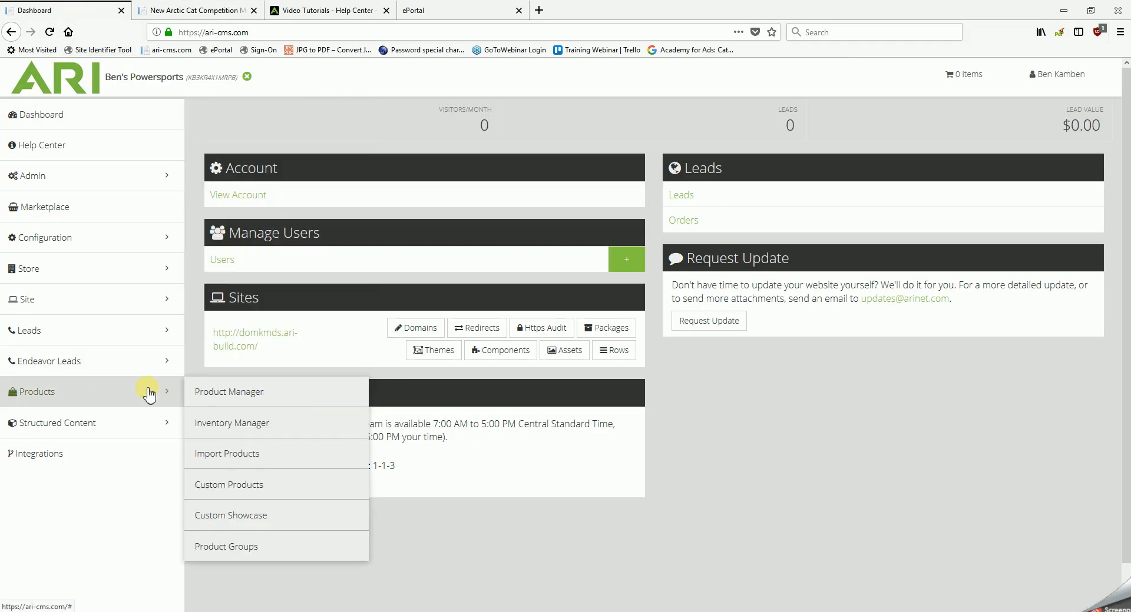
pyautogui.click(227, 396)
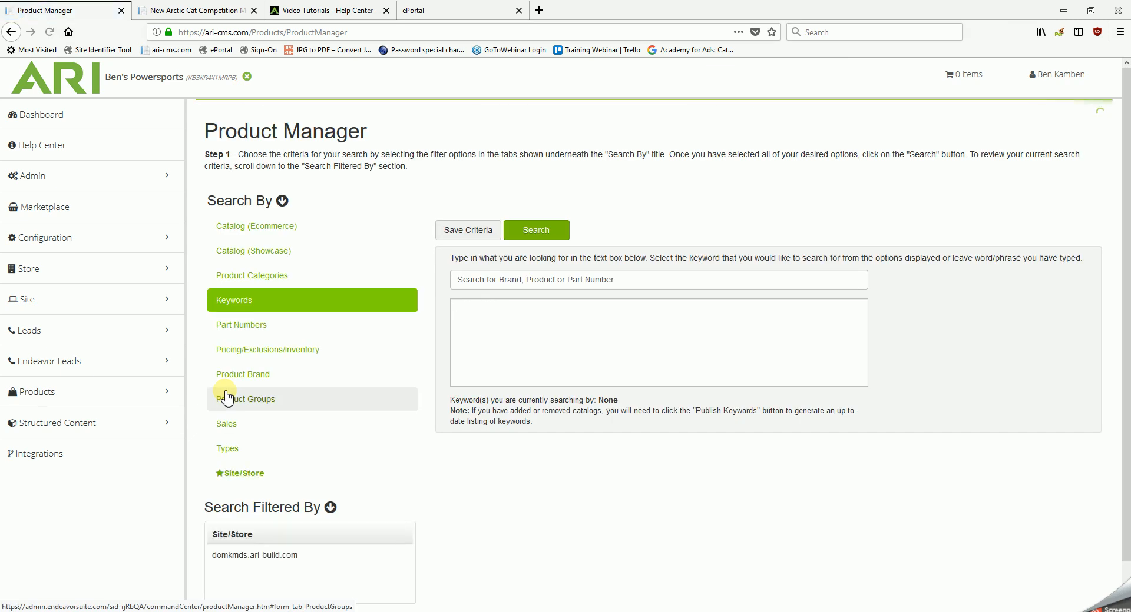
pyautogui.click(278, 254)
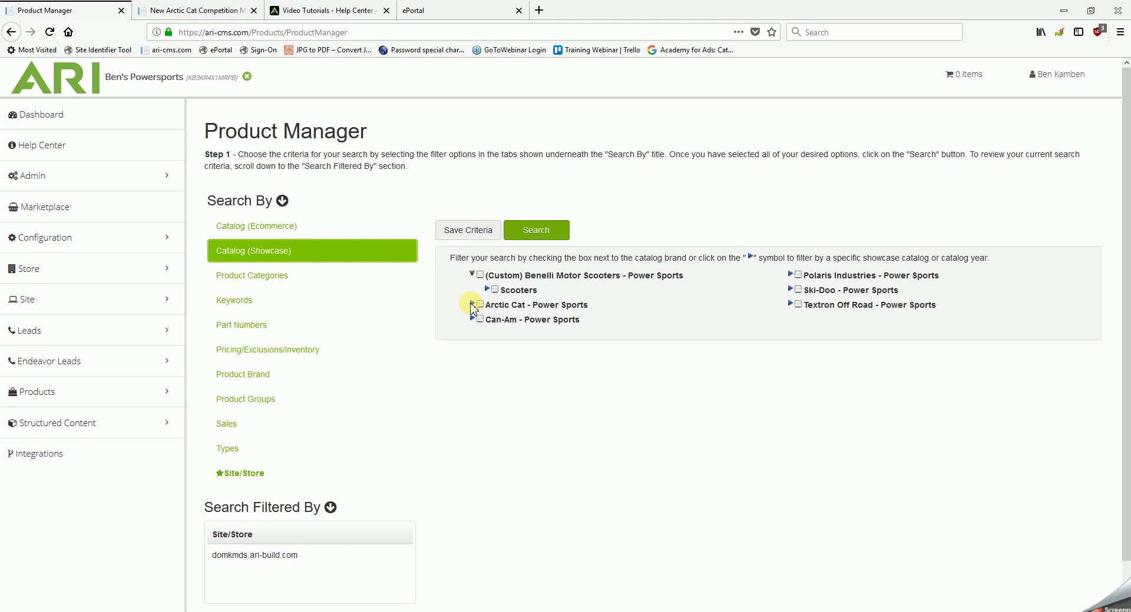
pyautogui.click(473, 305)
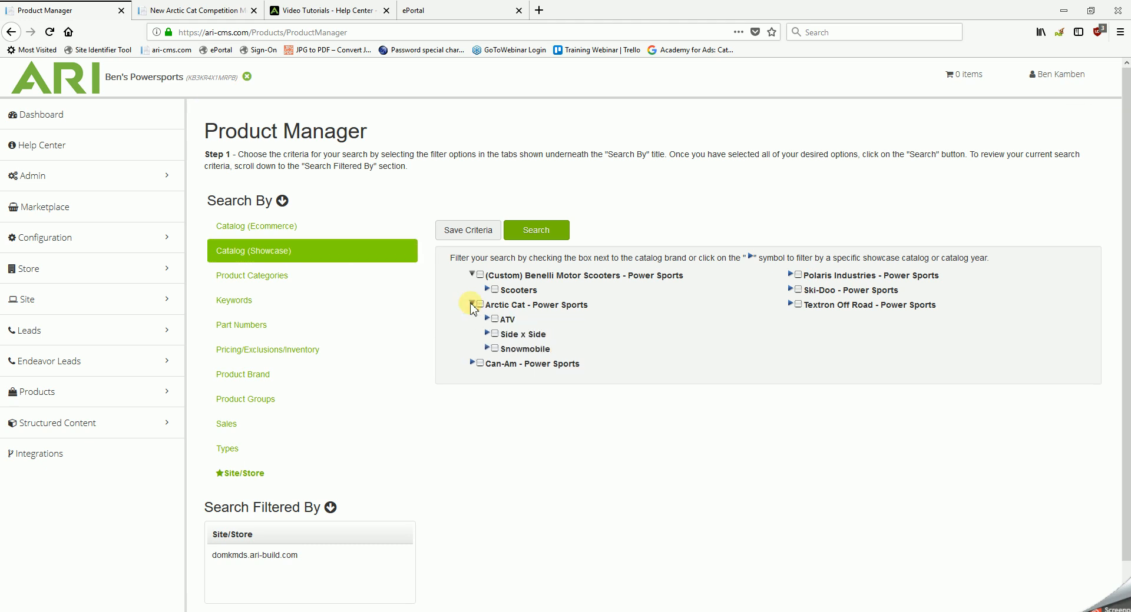
pyautogui.click(487, 320)
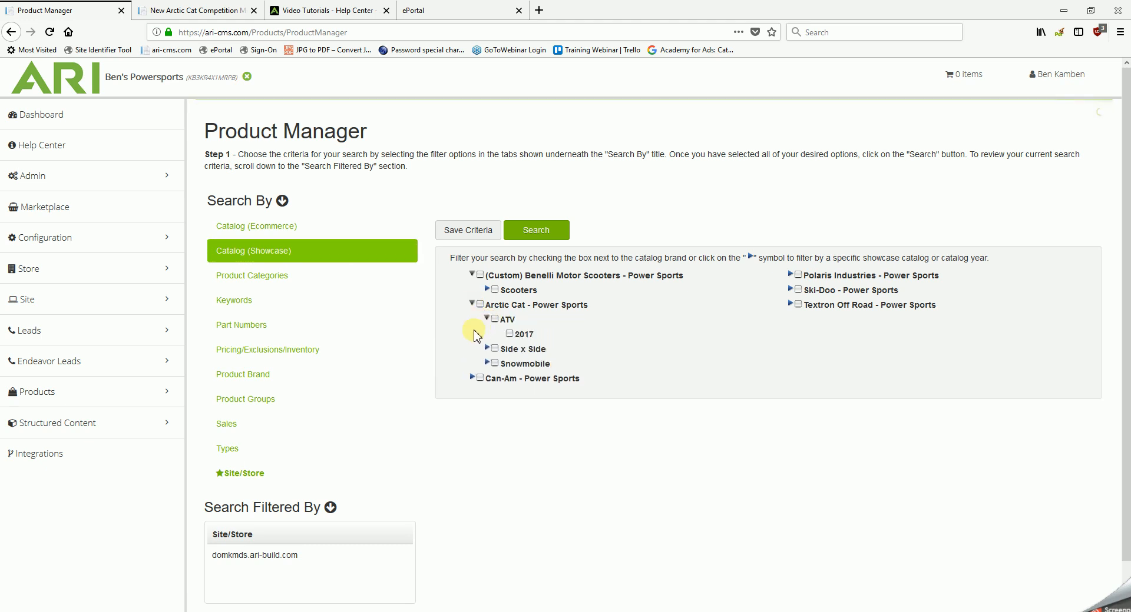
pyautogui.click(510, 334)
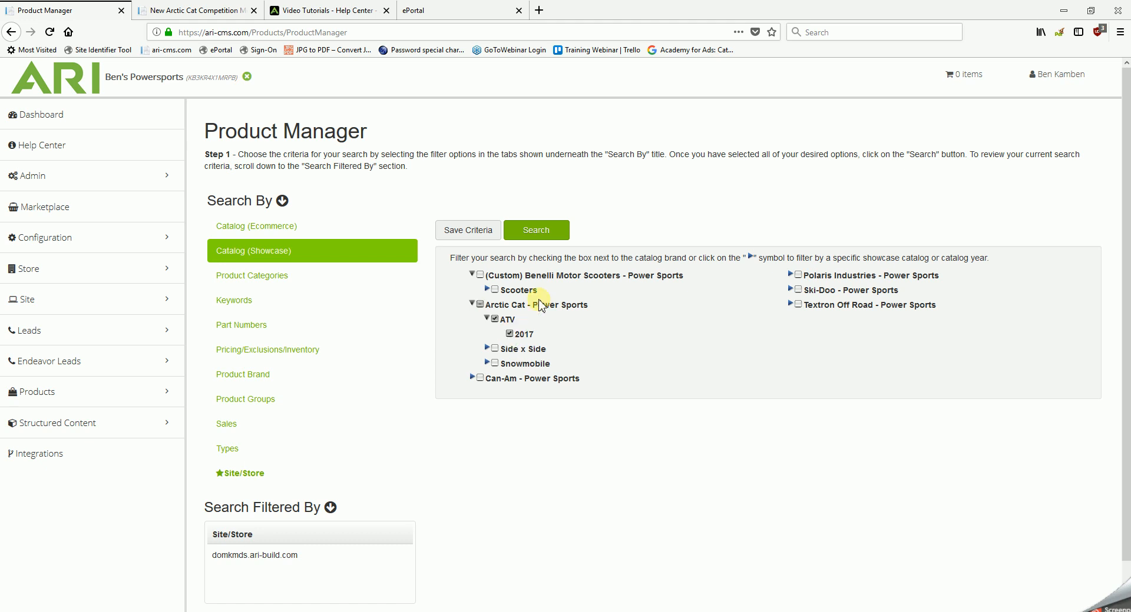
pyautogui.click(537, 230)
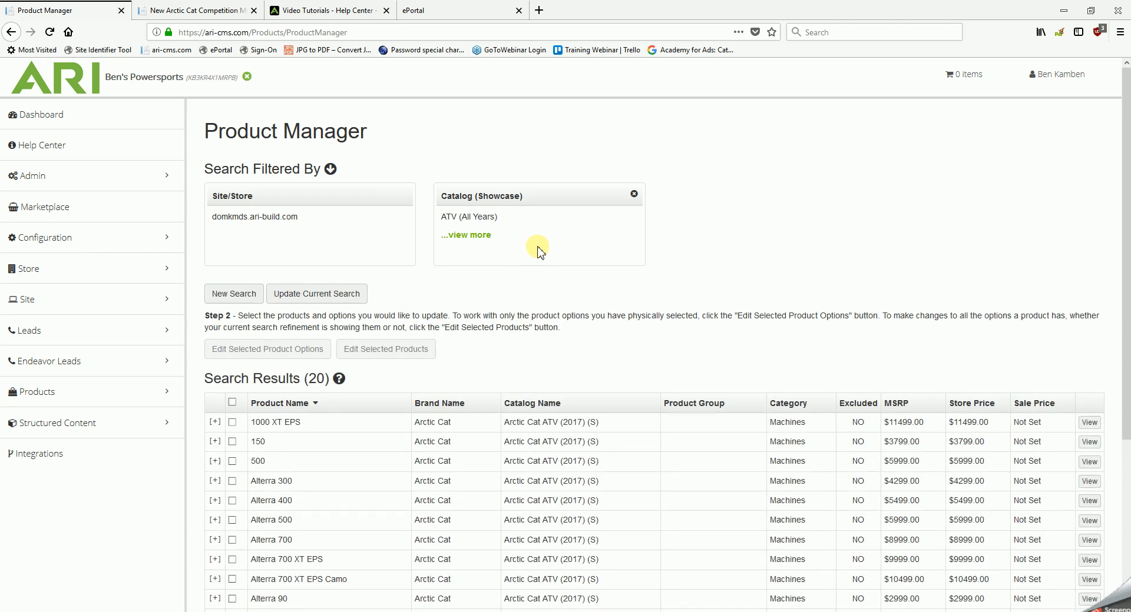
# Exclude the MudPro 700 Limited EPS product options from the site and save the change
pyautogui.scroll(-3, 538, 238)
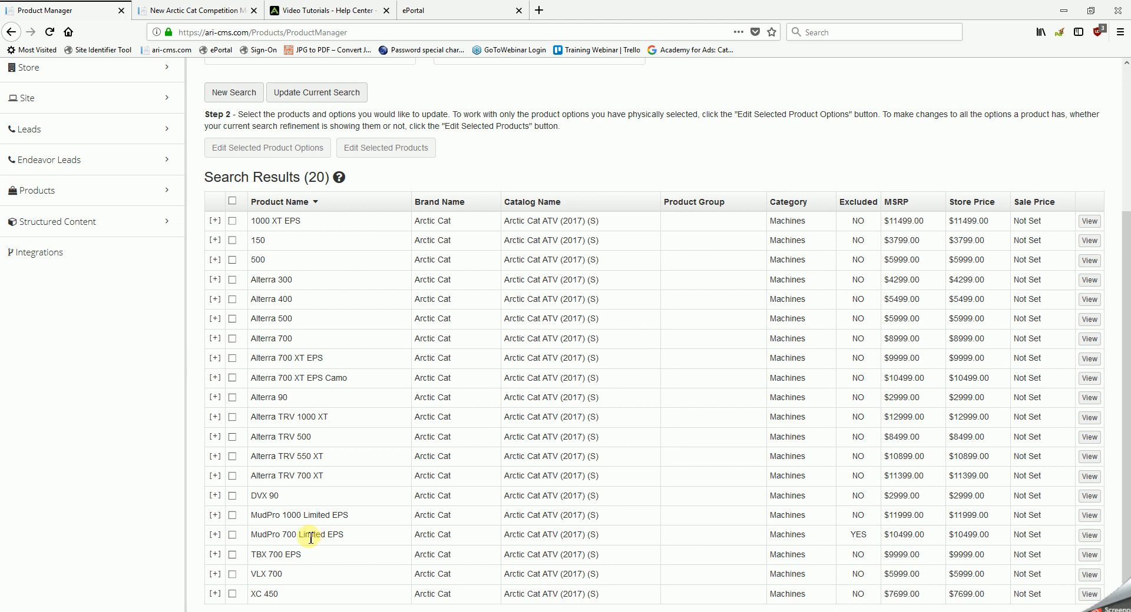
pyautogui.click(234, 536)
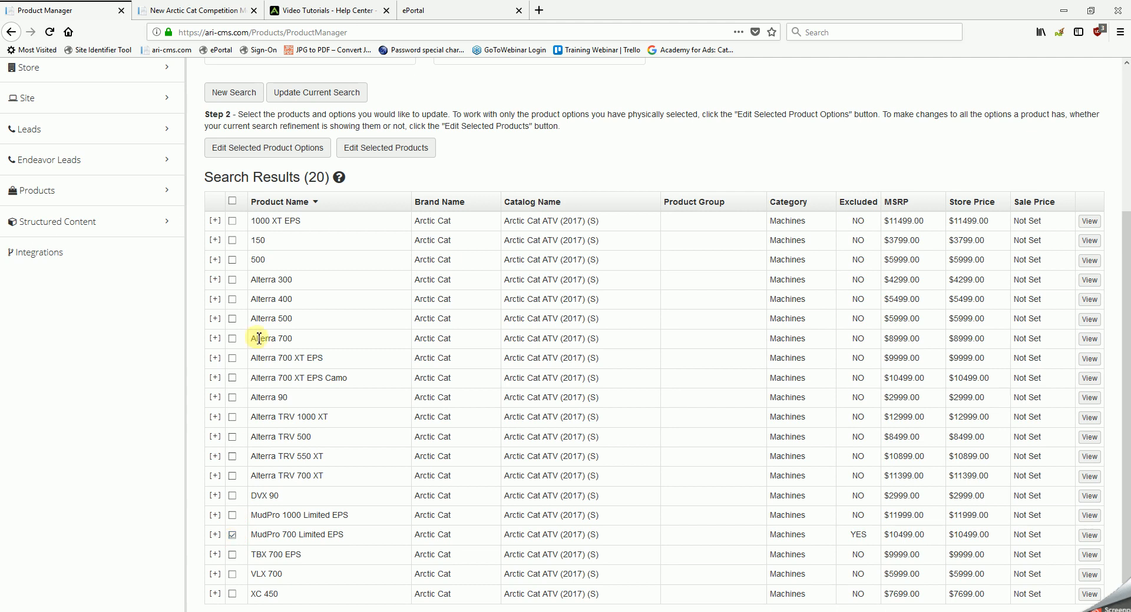
pyautogui.click(277, 152)
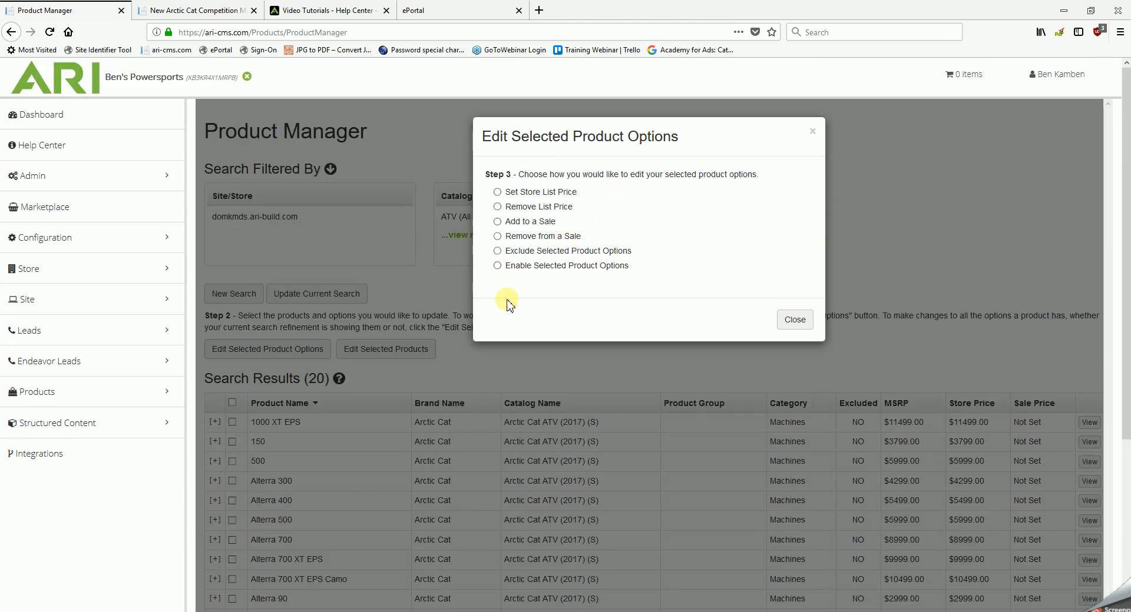
pyautogui.click(498, 251)
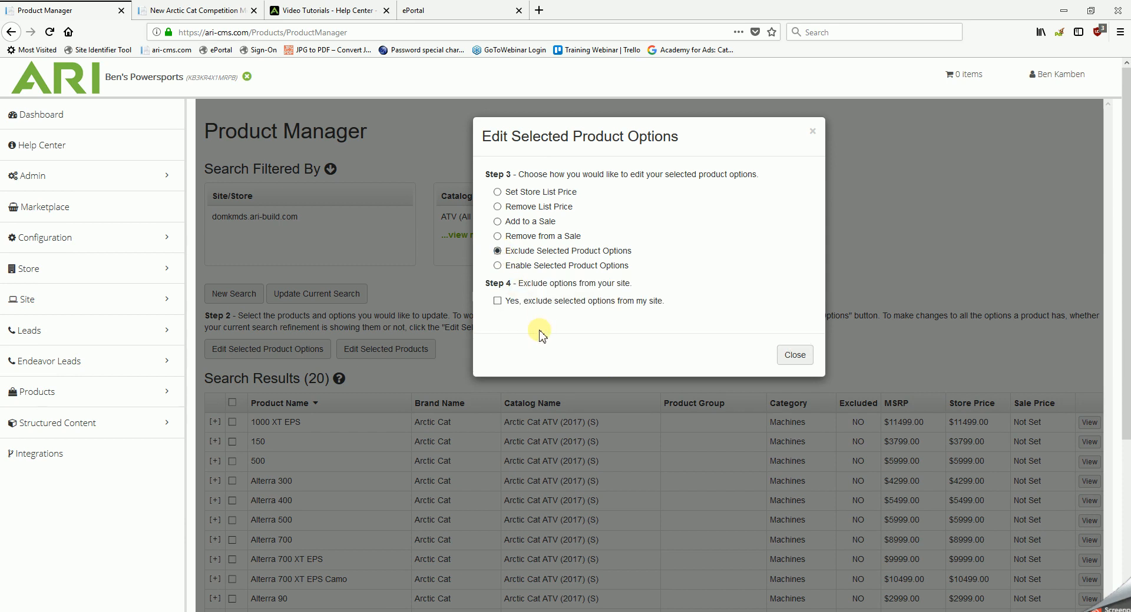
pyautogui.click(497, 301)
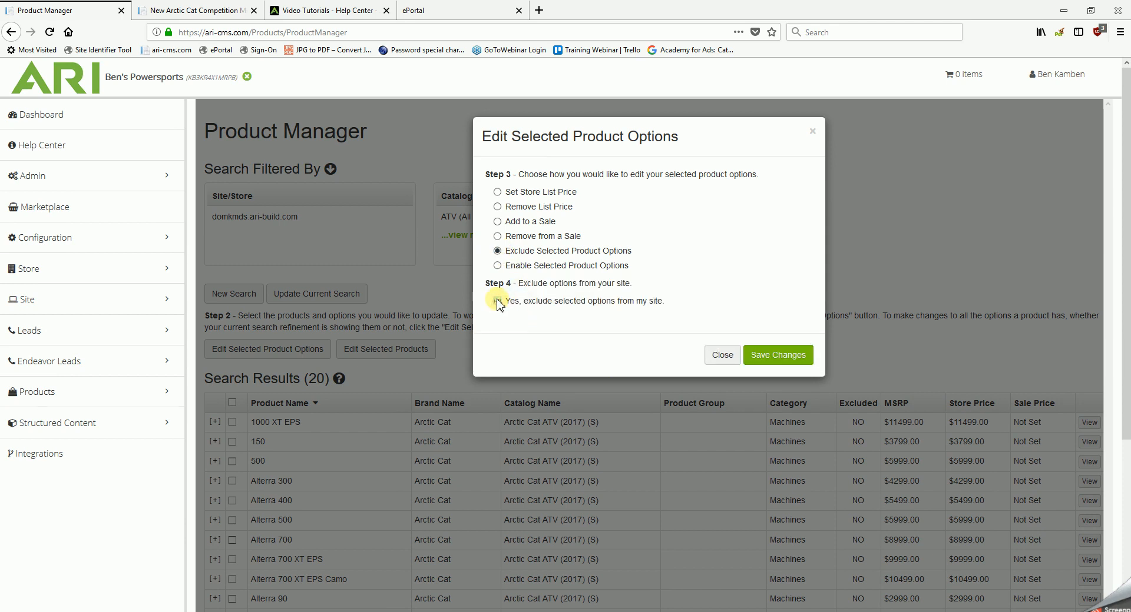
pyautogui.click(764, 355)
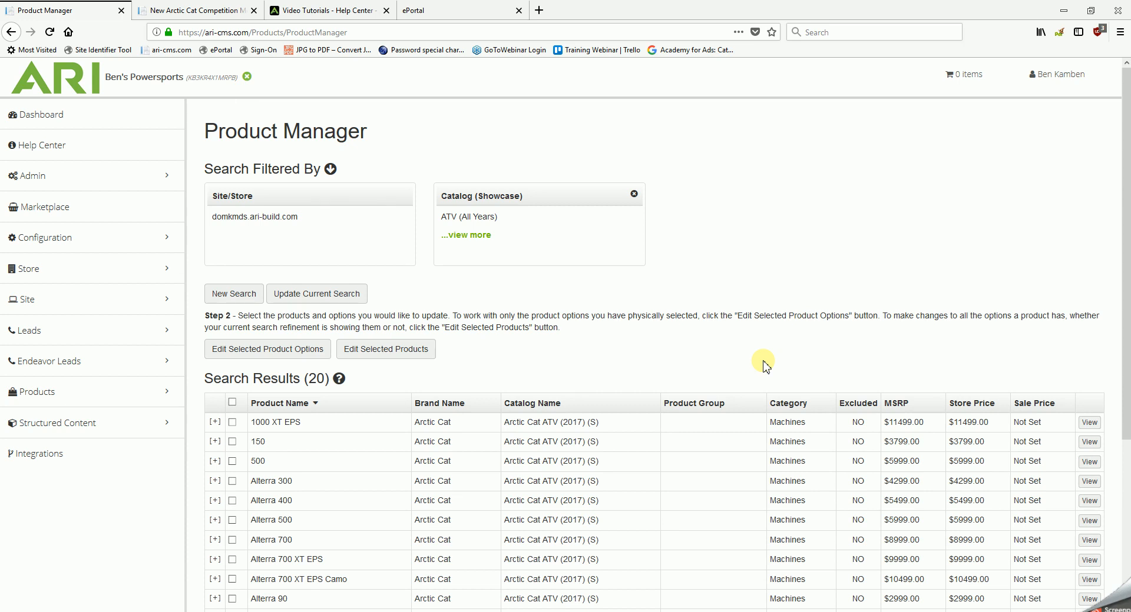
# Publish the product changes and reload the Arctic Cat Competition models page on the live site
pyautogui.scroll(-2, 642, 386)
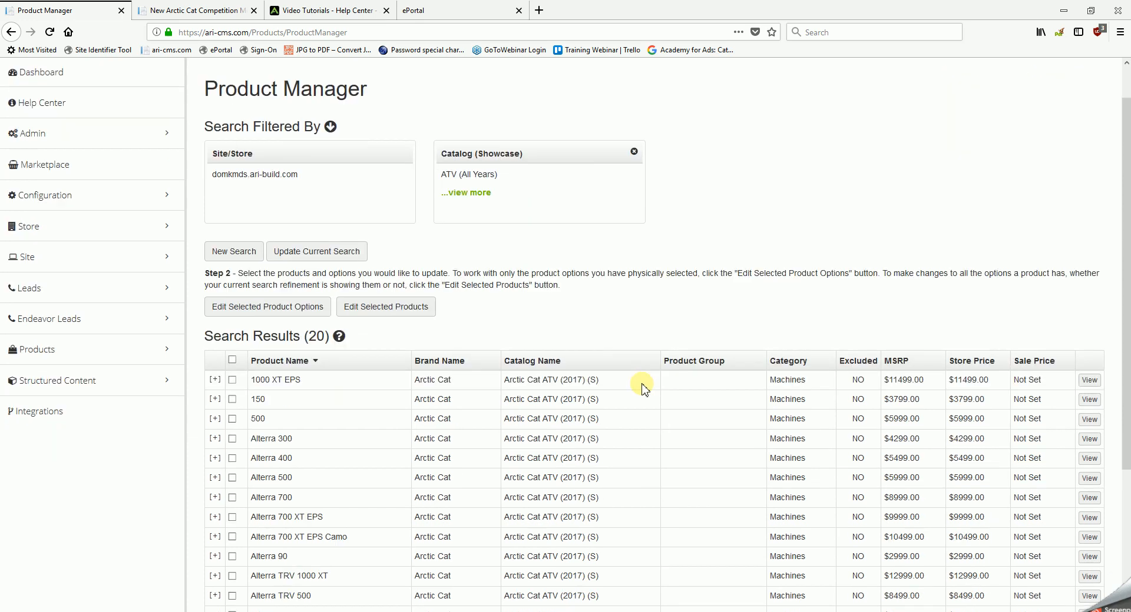
pyautogui.scroll(-2, 644, 389)
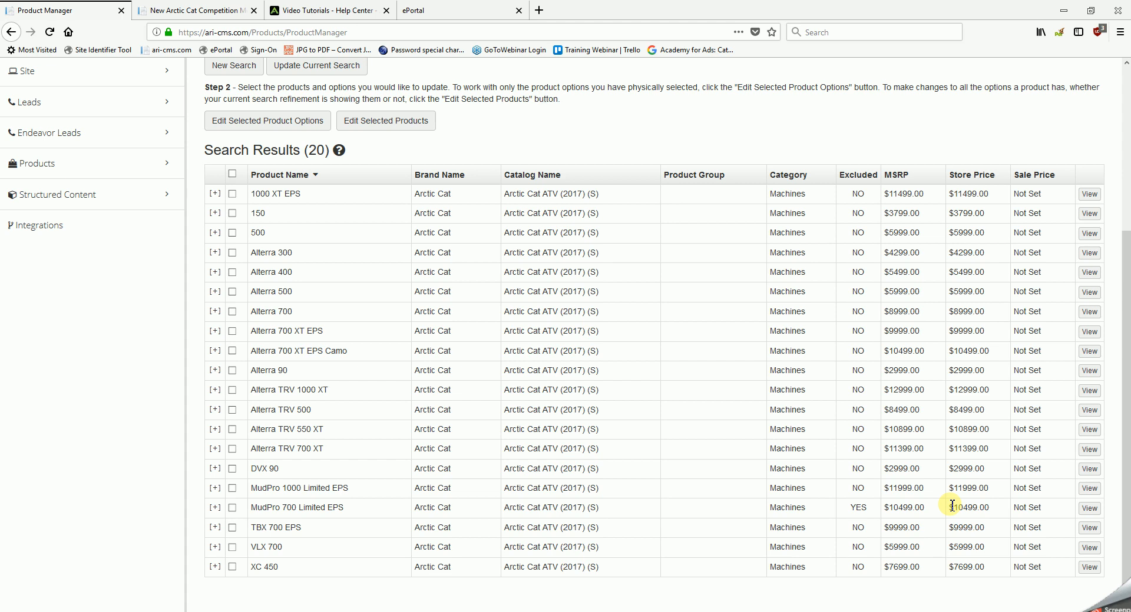
pyautogui.scroll(5, 951, 506)
pyautogui.scroll(1, 953, 508)
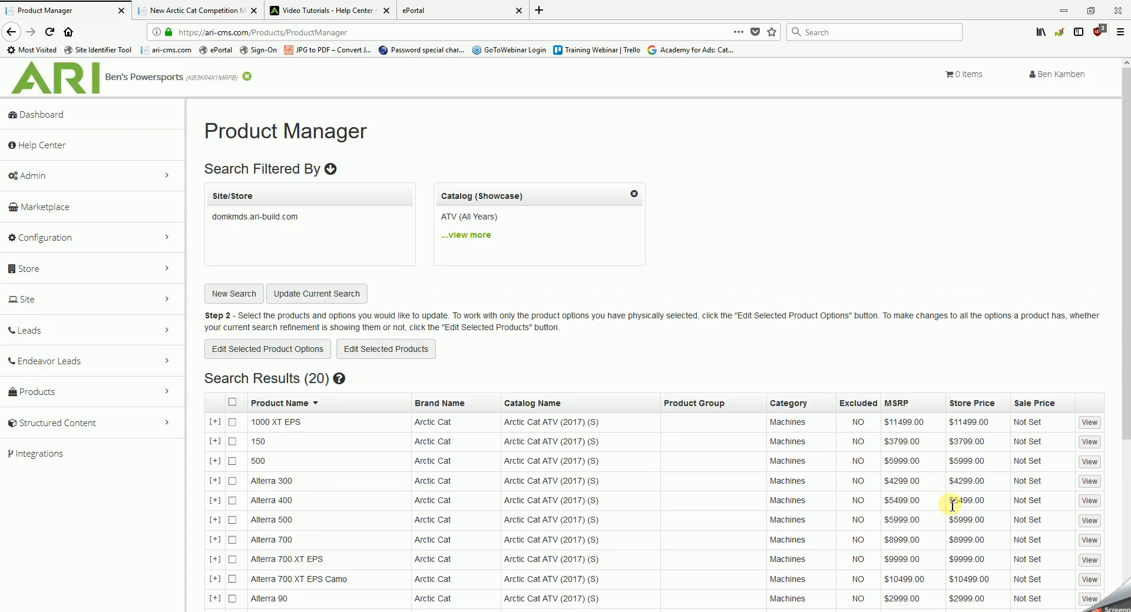
pyautogui.click(1054, 80)
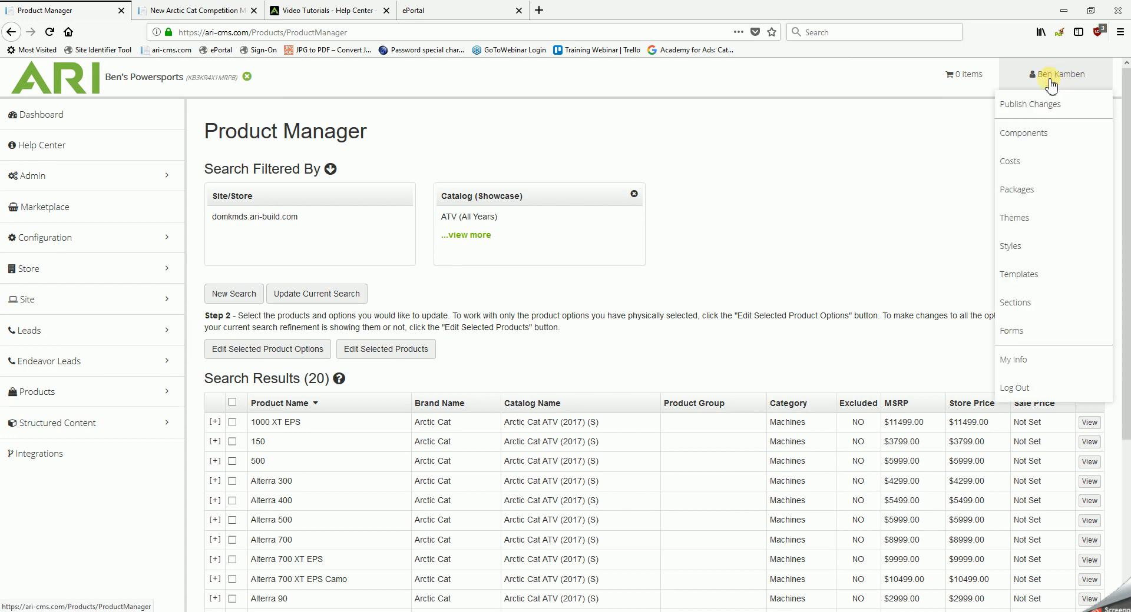
pyautogui.click(1047, 109)
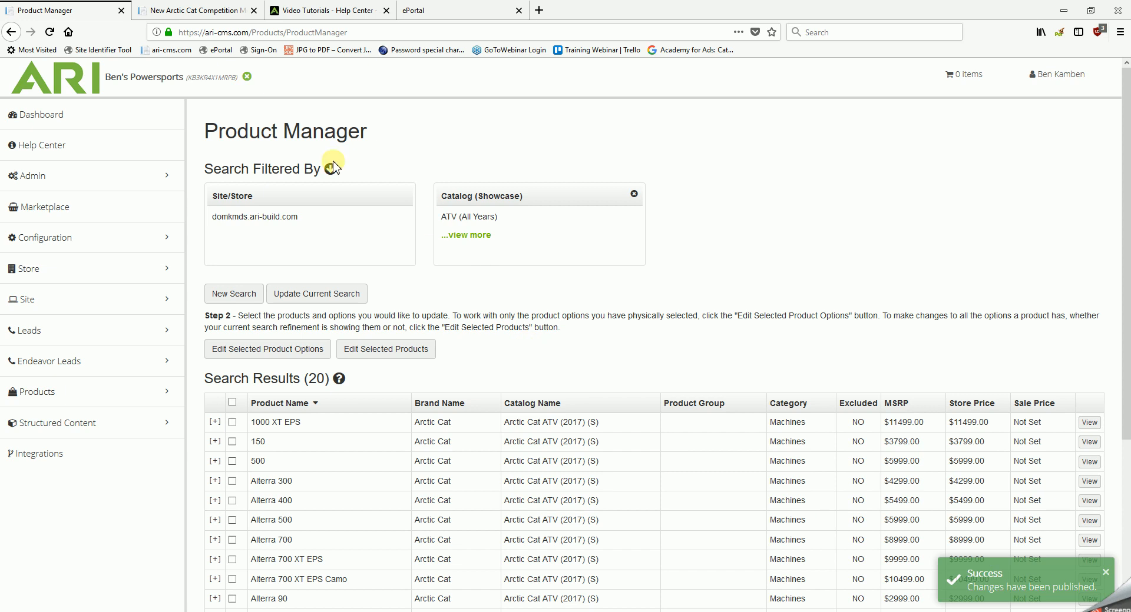
pyautogui.click(207, 10)
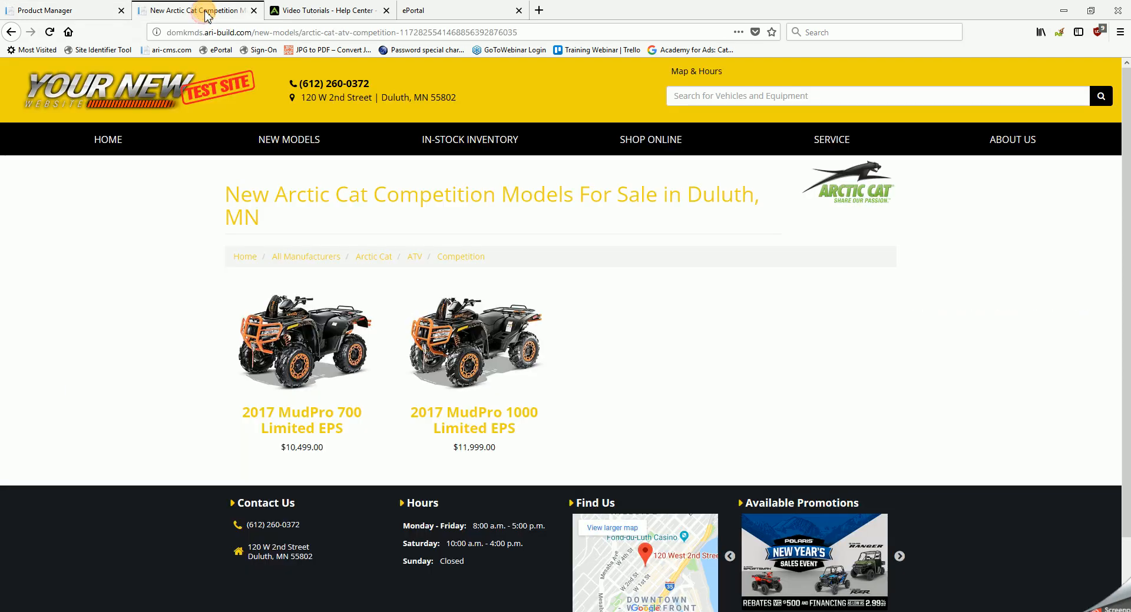
pyautogui.click(50, 33)
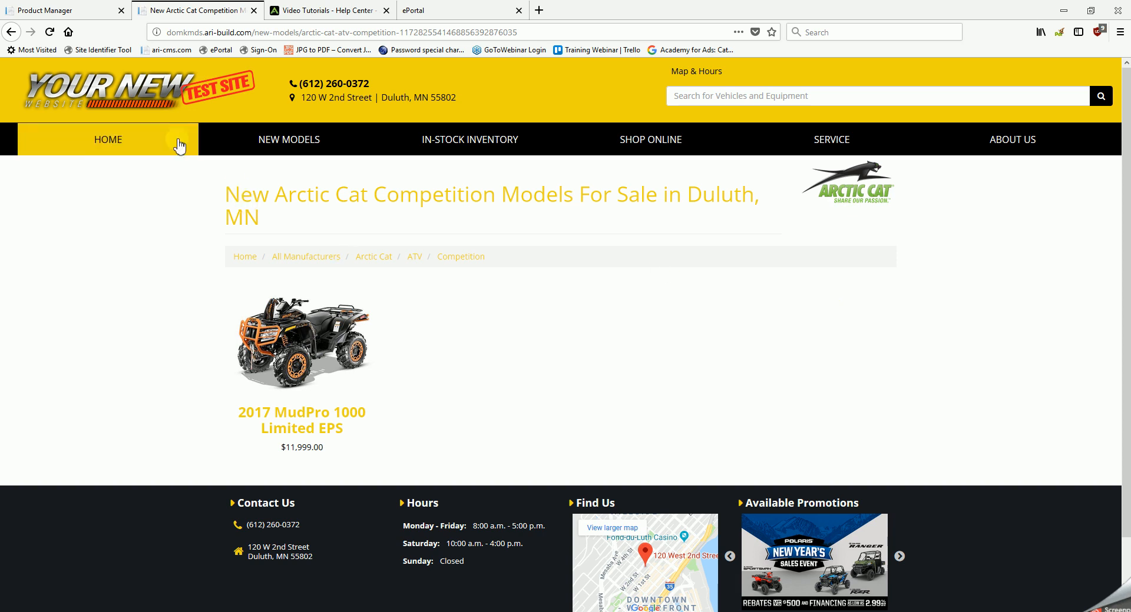
# Back in the Product Manager, enable the MudPro 700 Limited EPS product options on the site and save the change
pyautogui.click(84, 12)
pyautogui.scroll(-1, 450, 497)
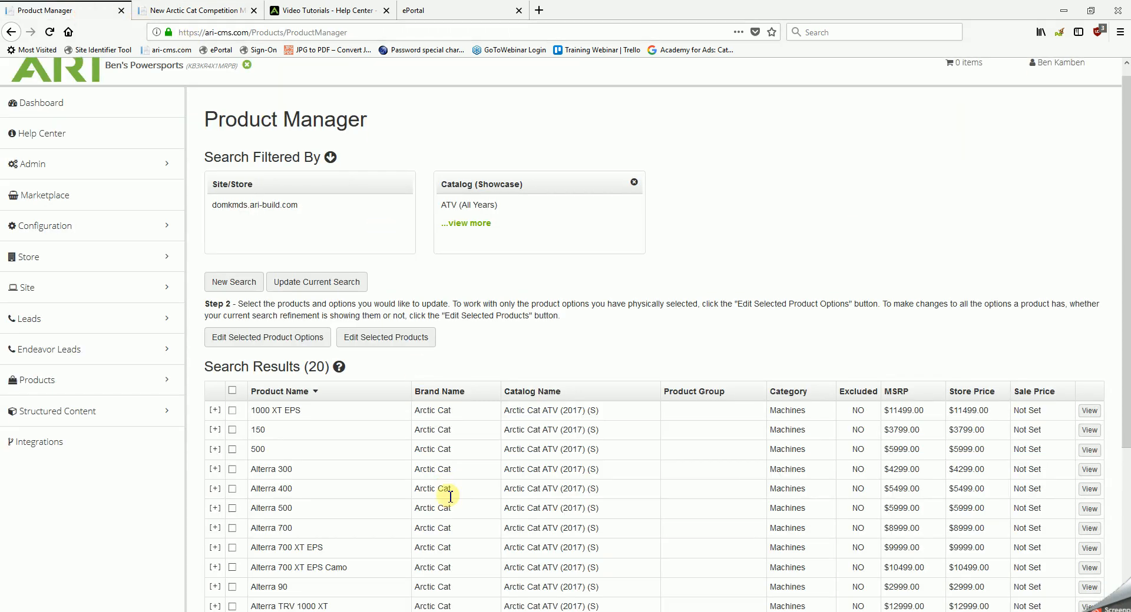
pyautogui.scroll(-4, 451, 497)
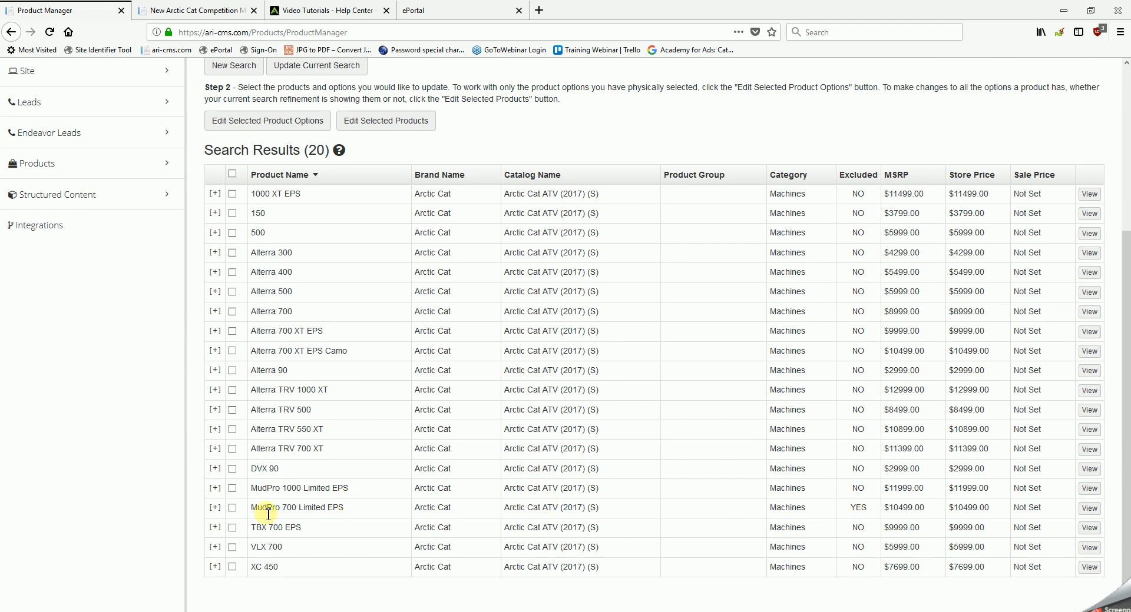
pyautogui.click(234, 510)
pyautogui.scroll(2, 270, 267)
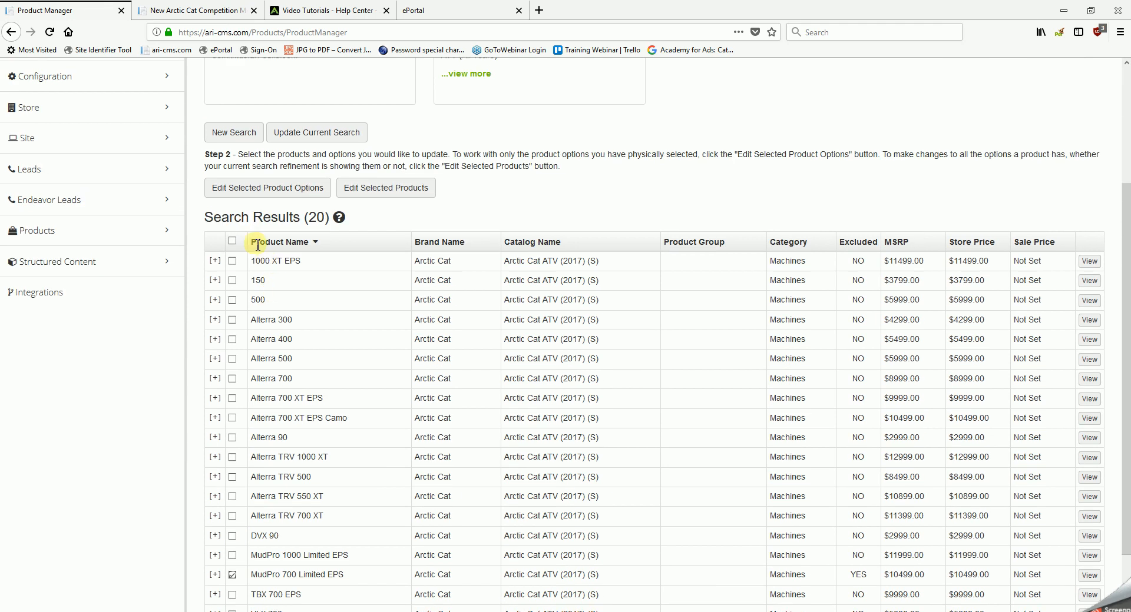
pyautogui.click(287, 196)
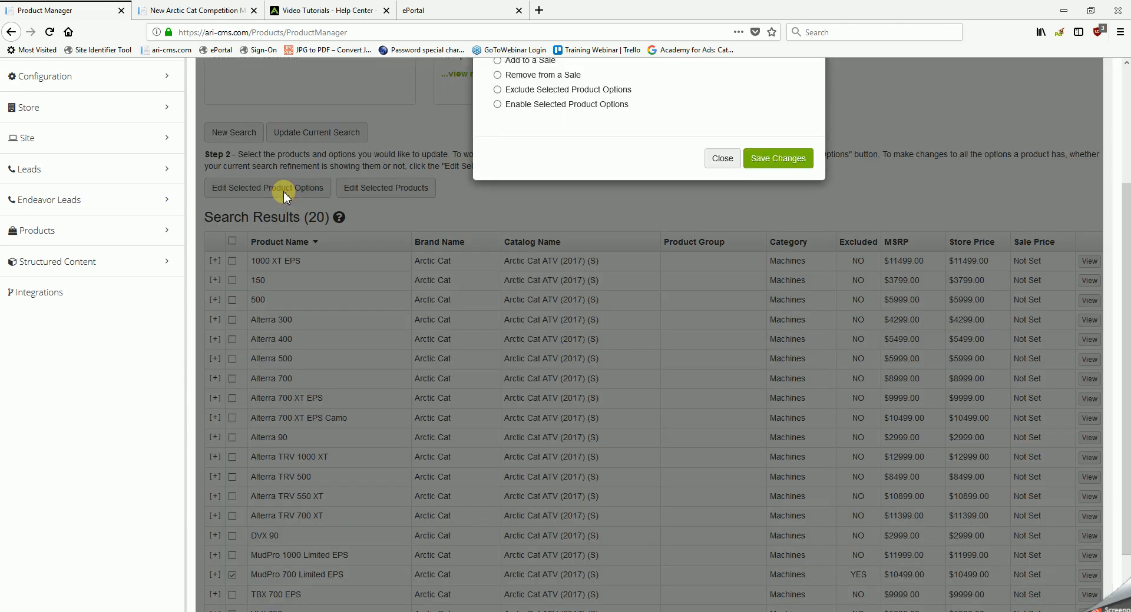
pyautogui.scroll(4, 639, 367)
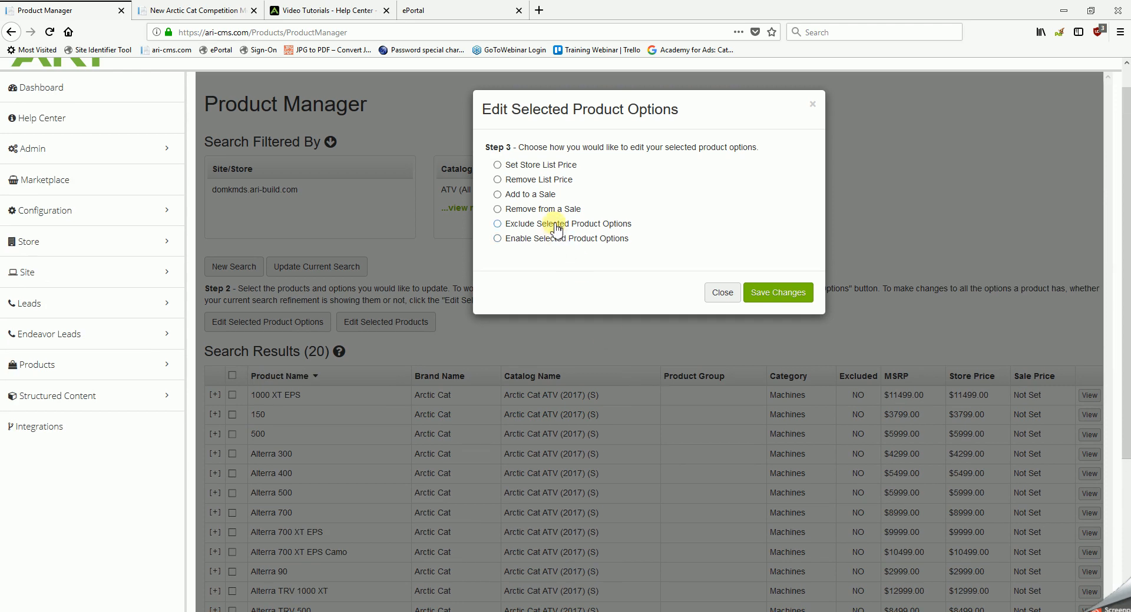
pyautogui.click(498, 239)
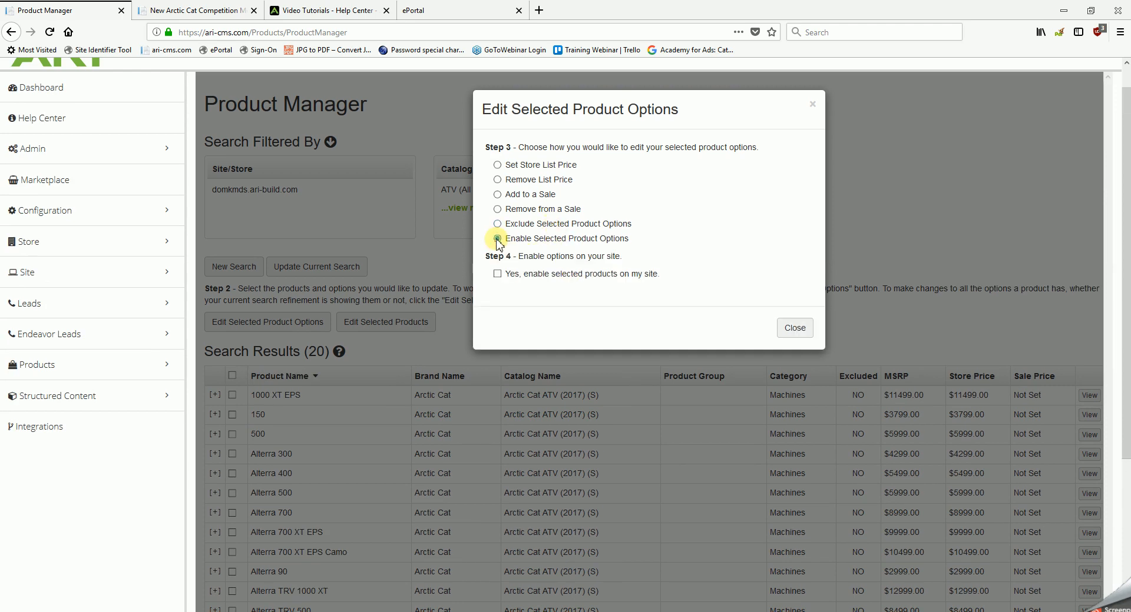
pyautogui.click(498, 275)
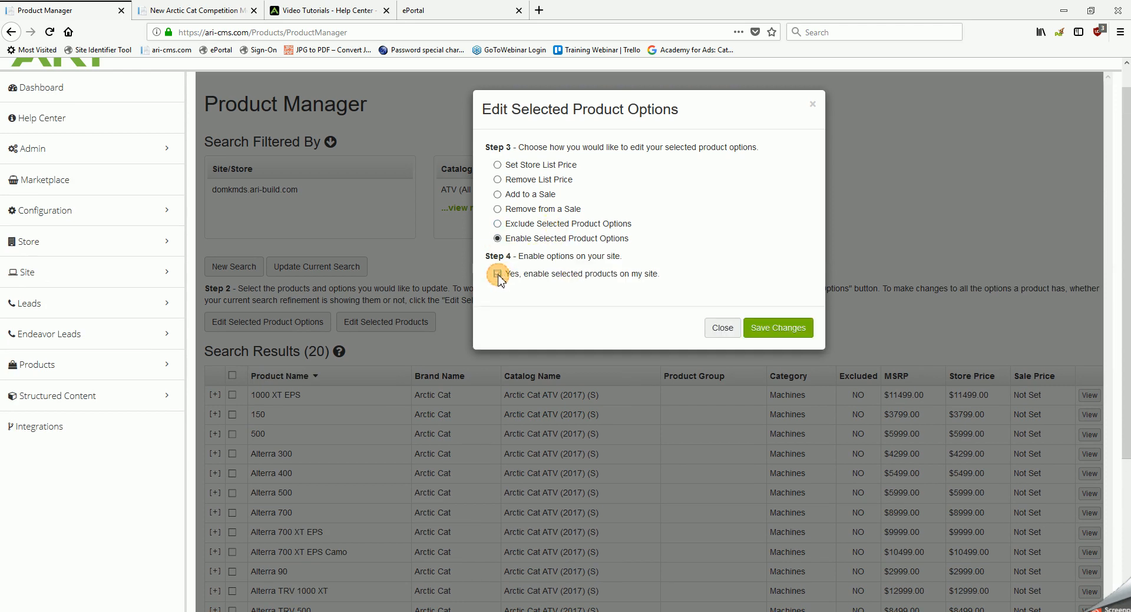
pyautogui.click(765, 332)
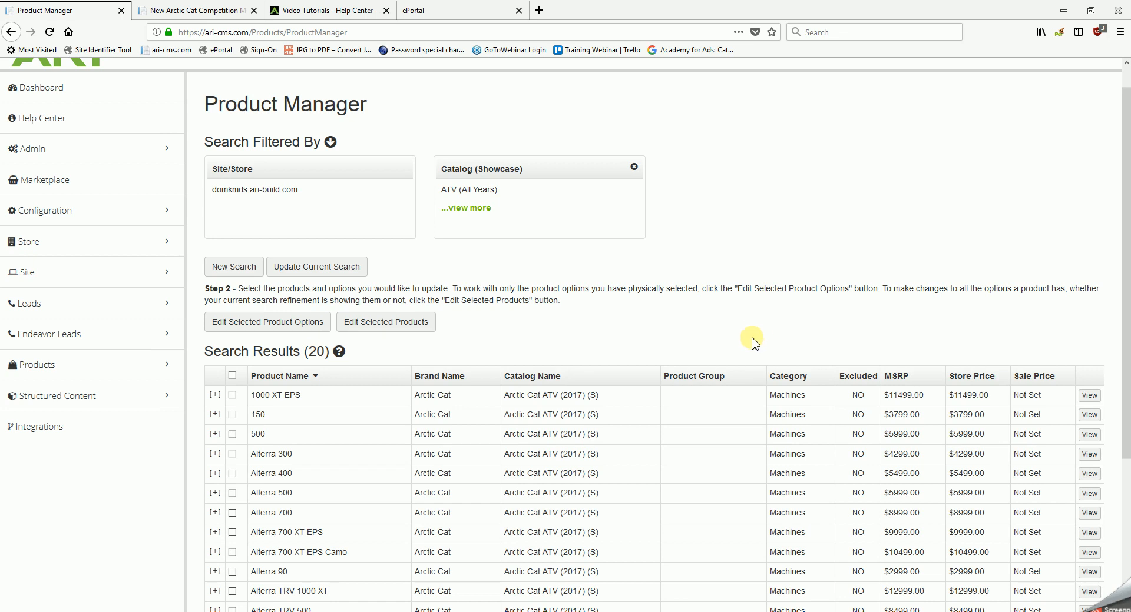
pyautogui.scroll(-2, 781, 380)
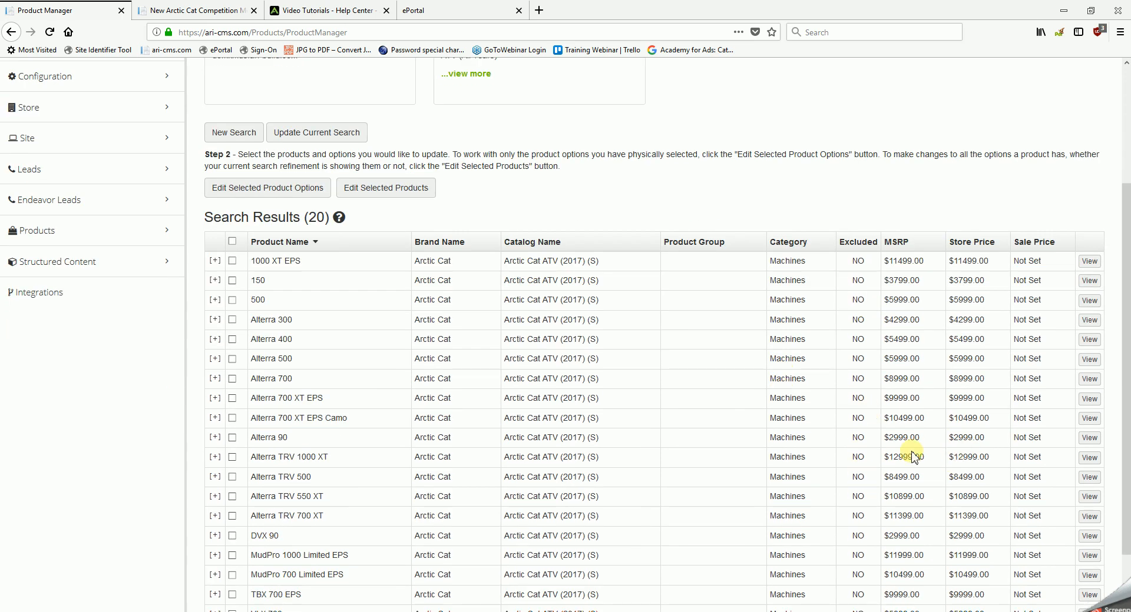
# Publish the product changes that re-enable the MudPro 700 Limited EPS and reload the Arctic Cat Competition models page on the live site
pyautogui.scroll(-1, 922, 451)
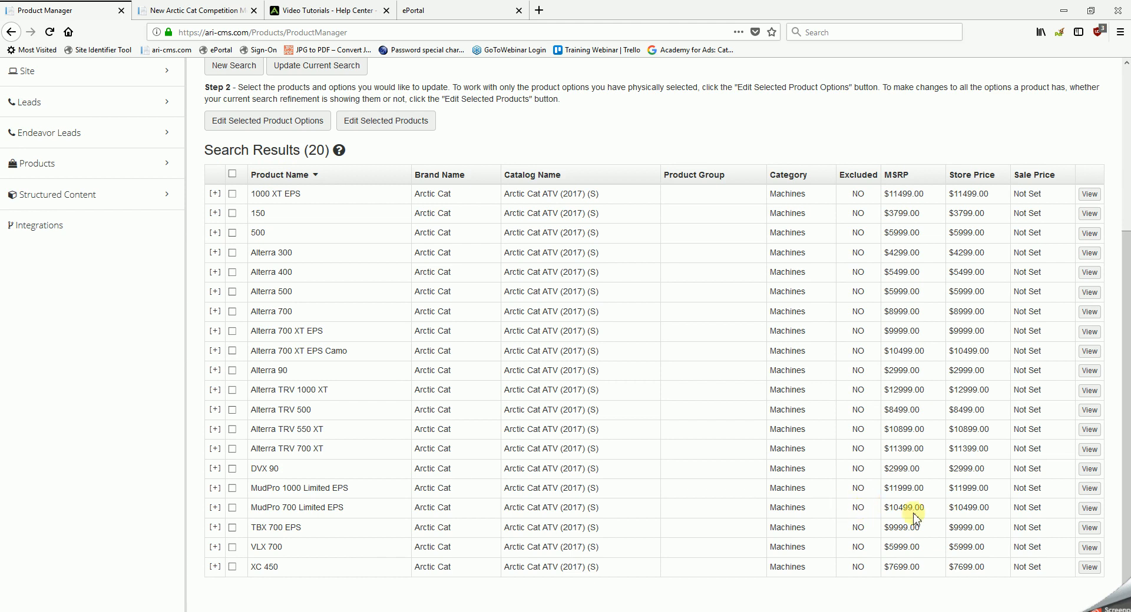
pyautogui.scroll(3, 954, 522)
pyautogui.scroll(3, 954, 522)
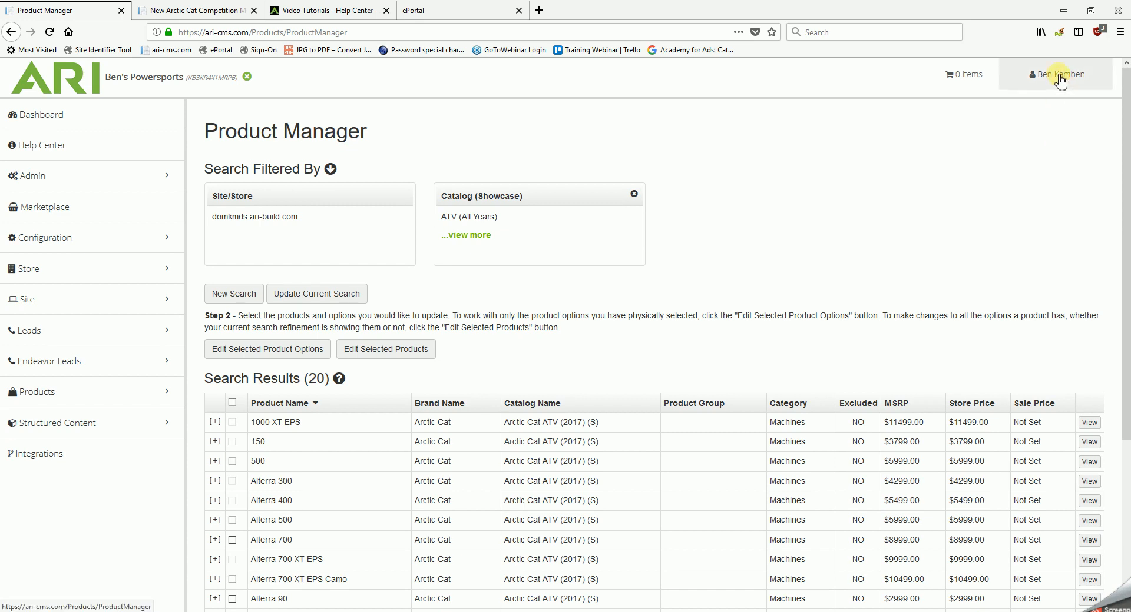
pyautogui.click(1060, 79)
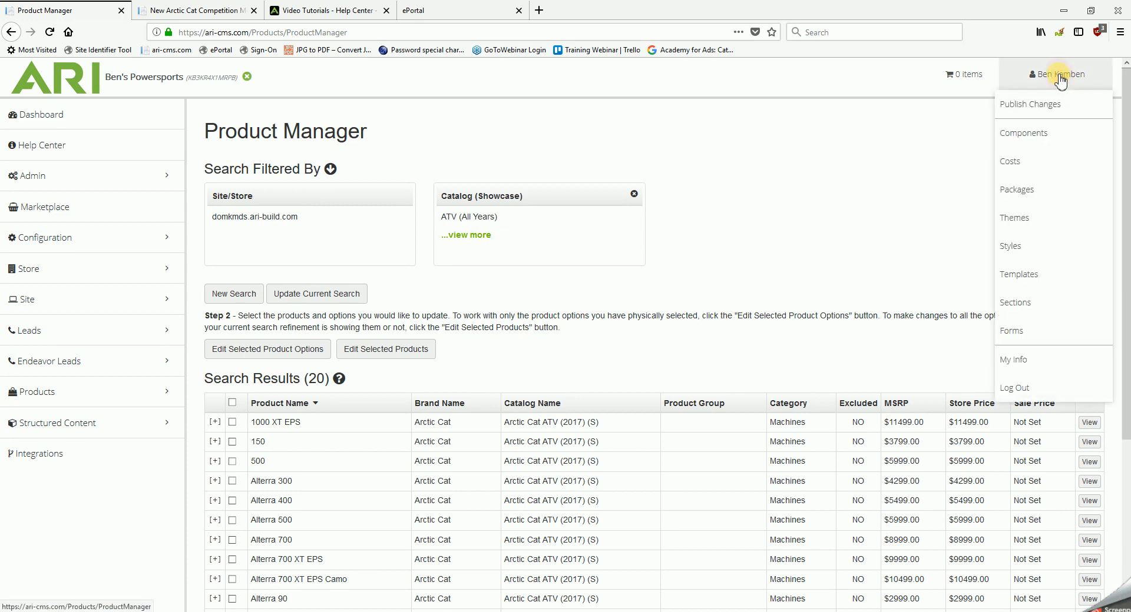
pyautogui.click(1043, 109)
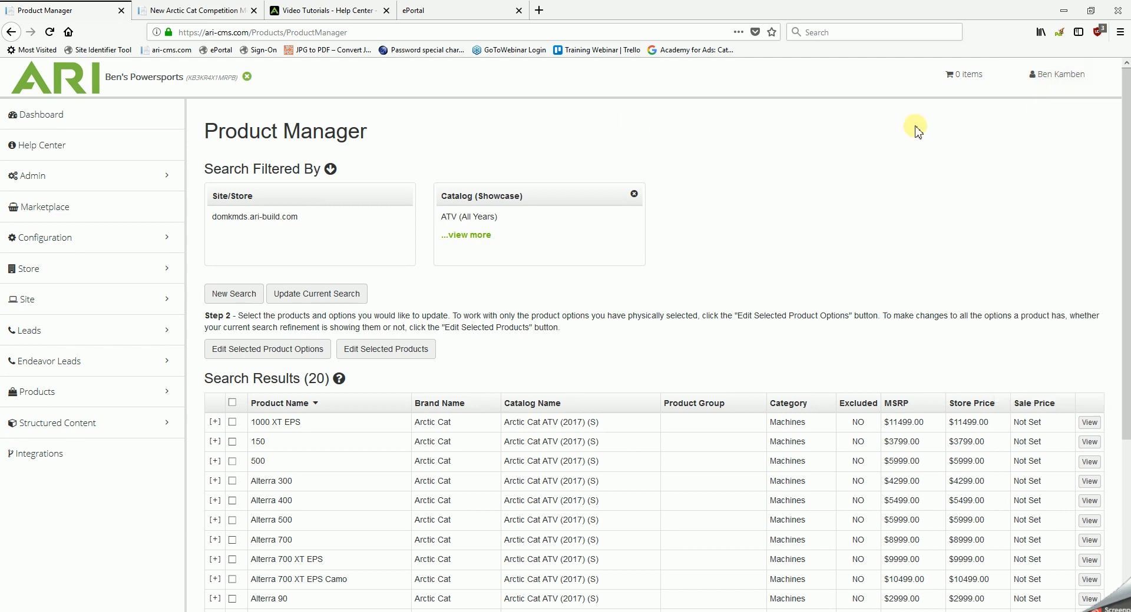
pyautogui.click(193, 12)
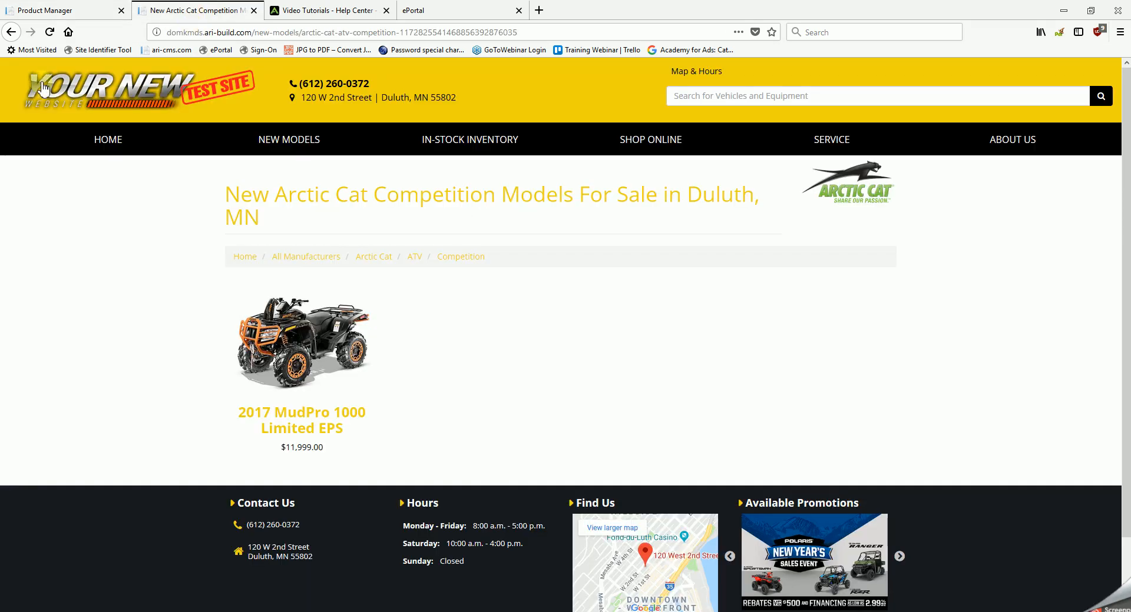
pyautogui.click(50, 33)
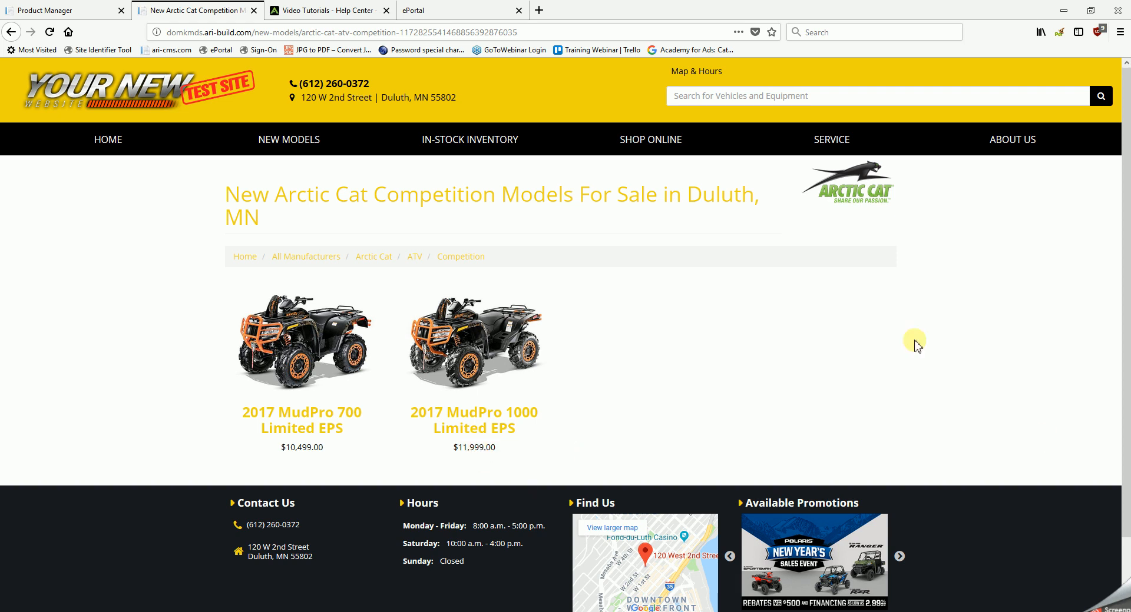
pyautogui.moveTo(477, 144)
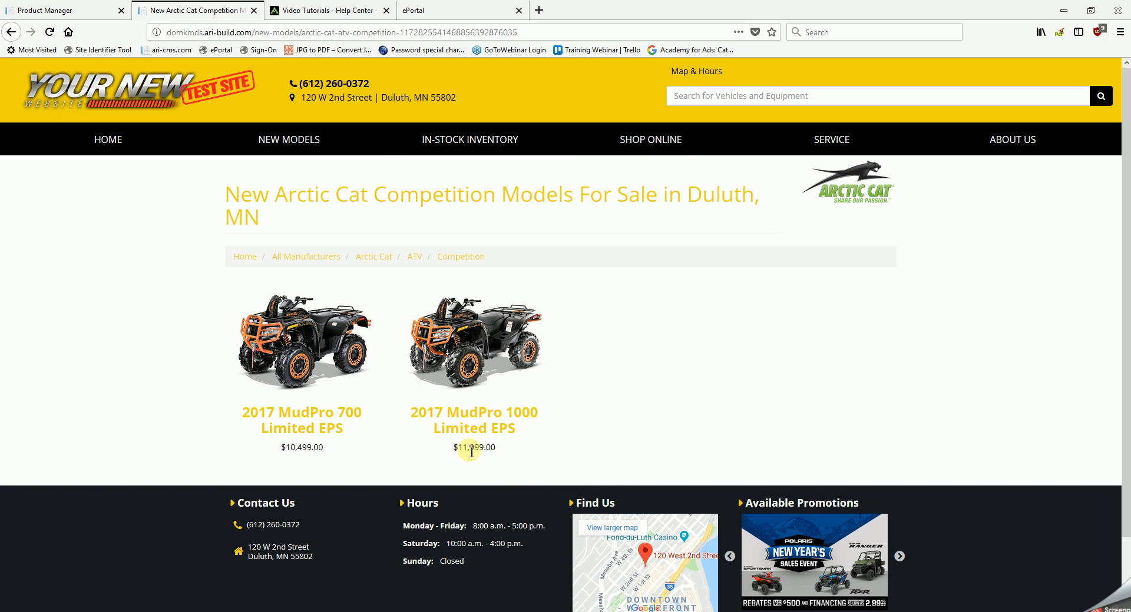
# In the Product Manager, set the MudPro 1000 Limited EPS store list price to a fixed $10000, overwriting previous fixed prices, and save
pyautogui.click(86, 12)
pyautogui.scroll(-4, 521, 504)
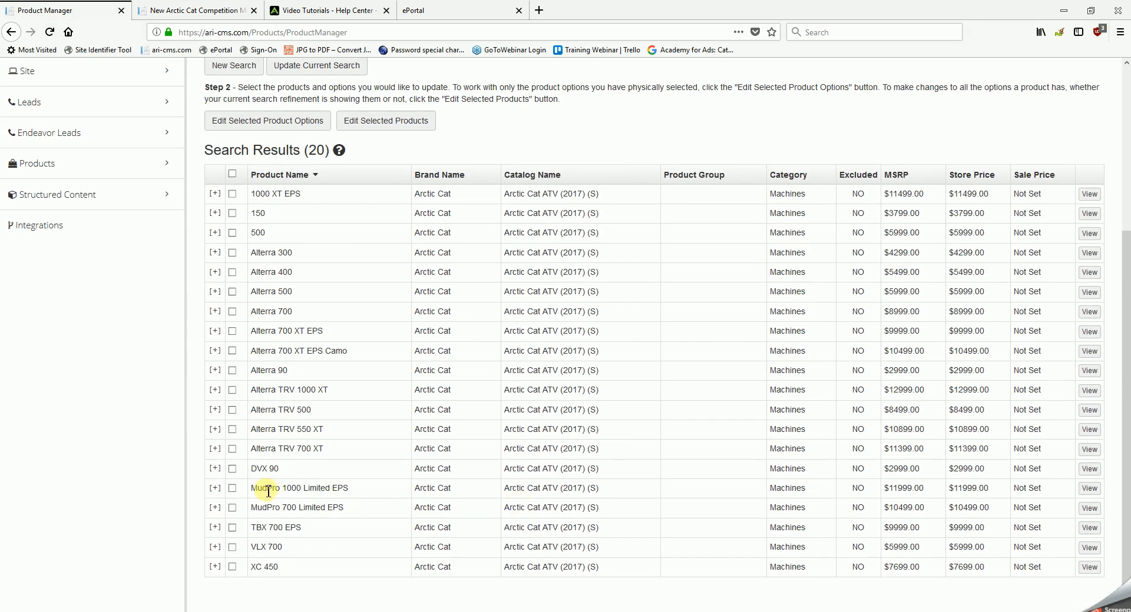
pyautogui.click(233, 490)
pyautogui.click(280, 125)
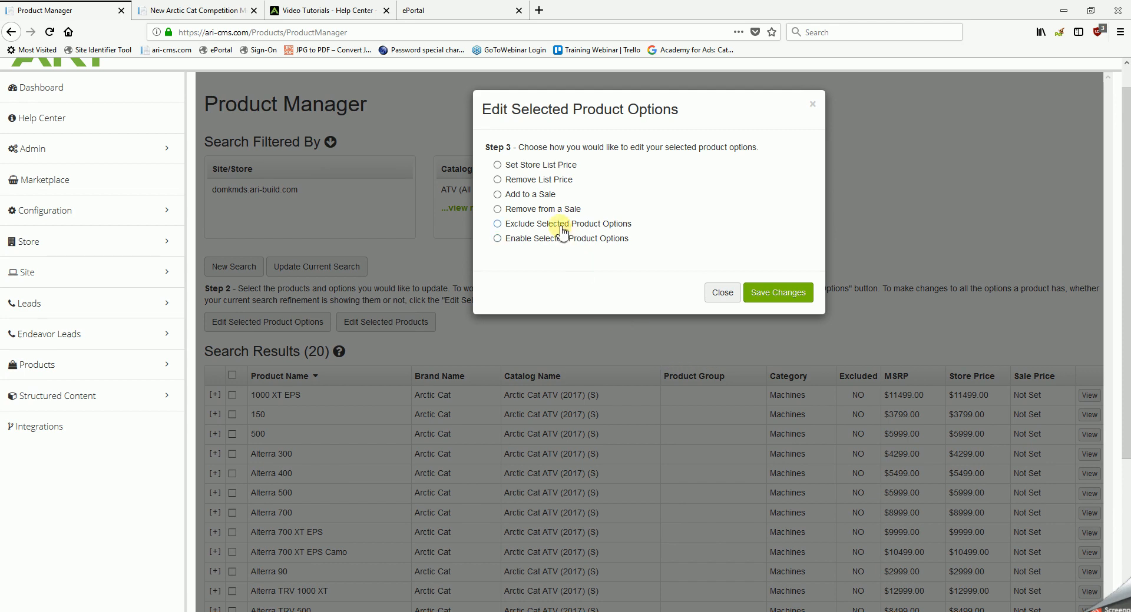
pyautogui.click(498, 165)
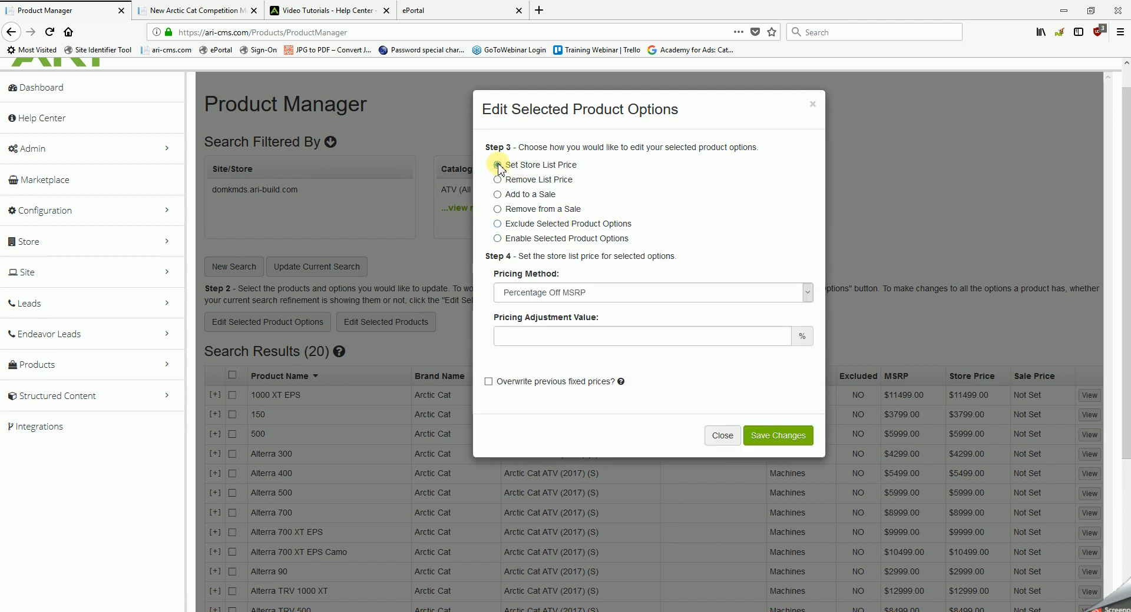
pyautogui.click(808, 293)
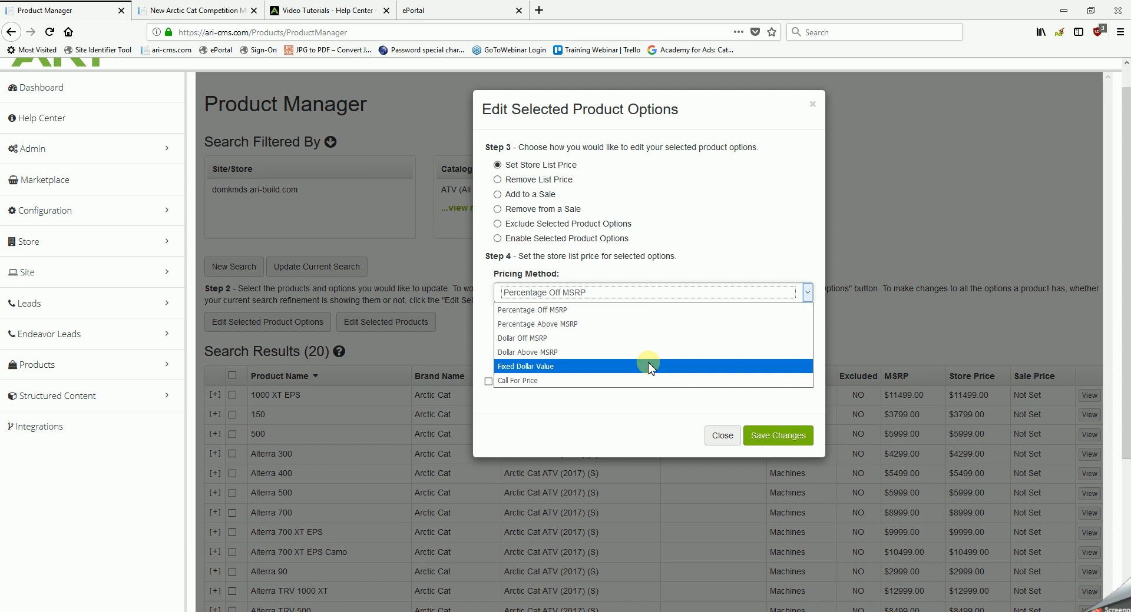
pyautogui.click(650, 366)
pyautogui.click(571, 335)
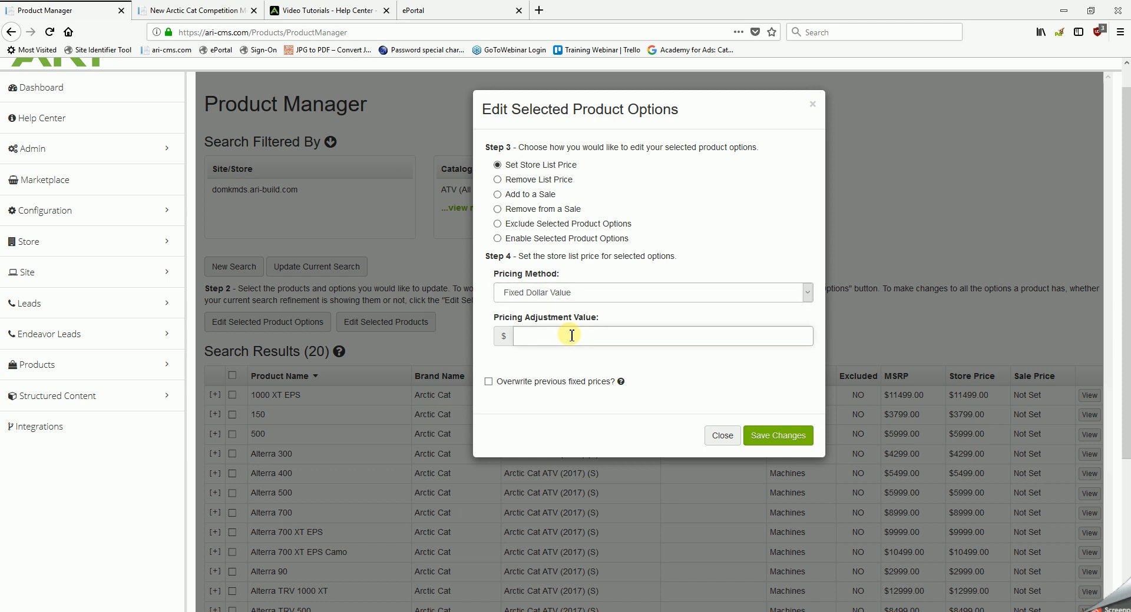
pyautogui.write('10000')
pyautogui.click(488, 381)
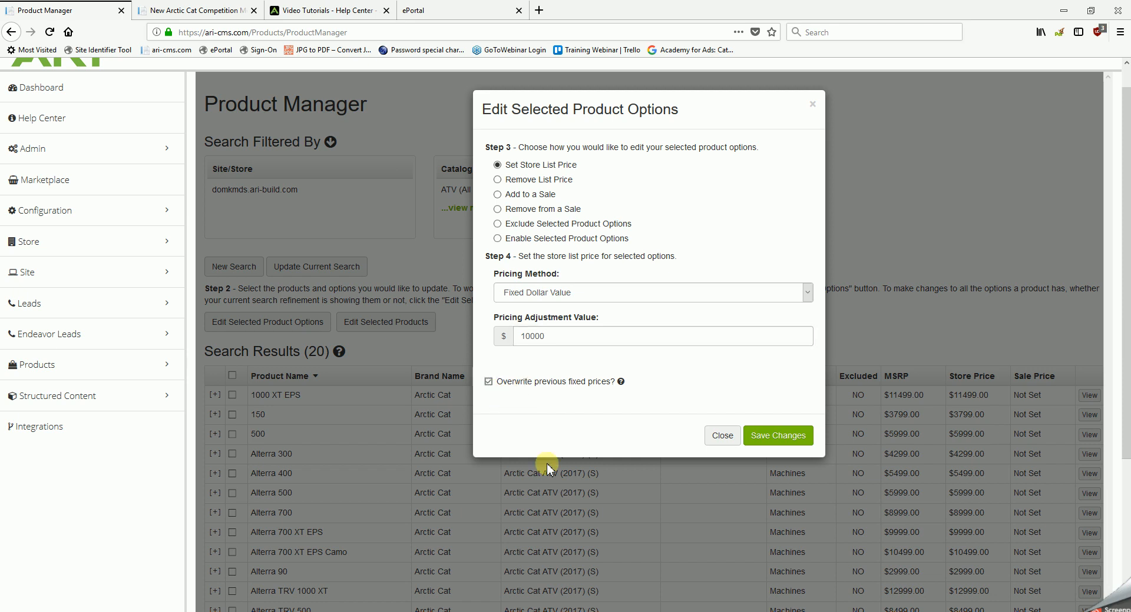
pyautogui.click(778, 440)
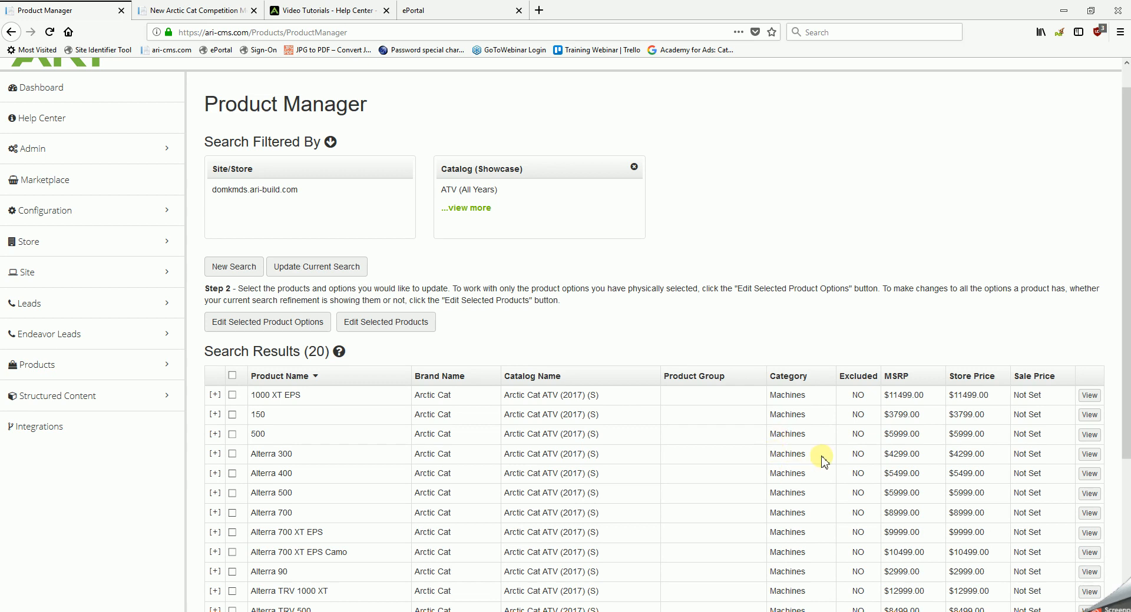
pyautogui.scroll(-3, 822, 461)
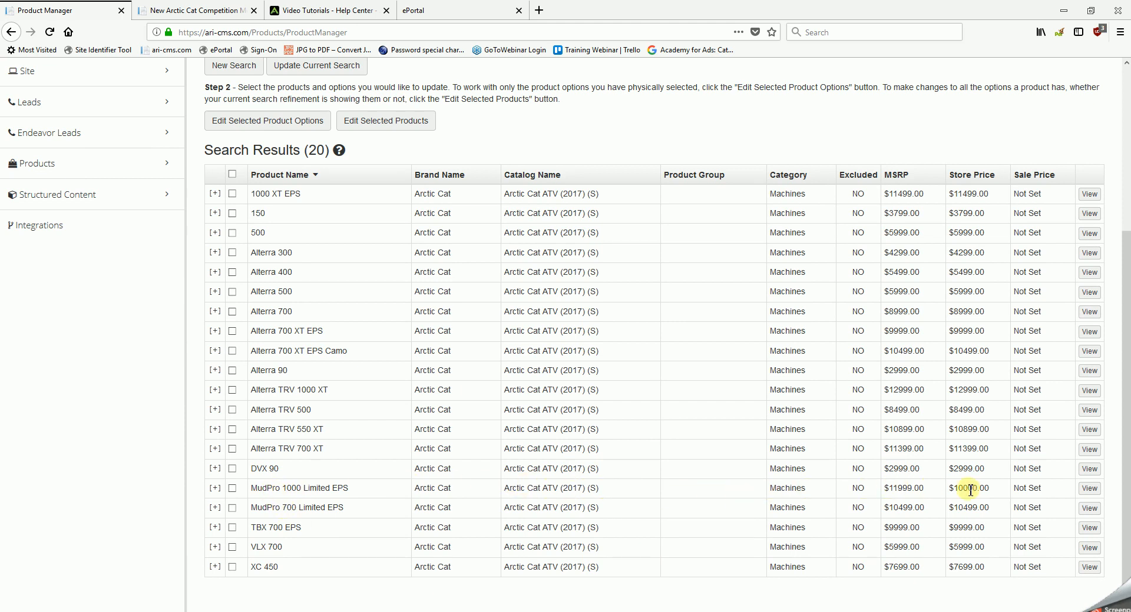
pyautogui.moveTo(992, 490); pyautogui.dragTo(948, 489)
# Publish the MudPro 1000 Limited EPS price change and refresh the Arctic Cat Competition models page on the live site
pyautogui.scroll(4, 976, 494)
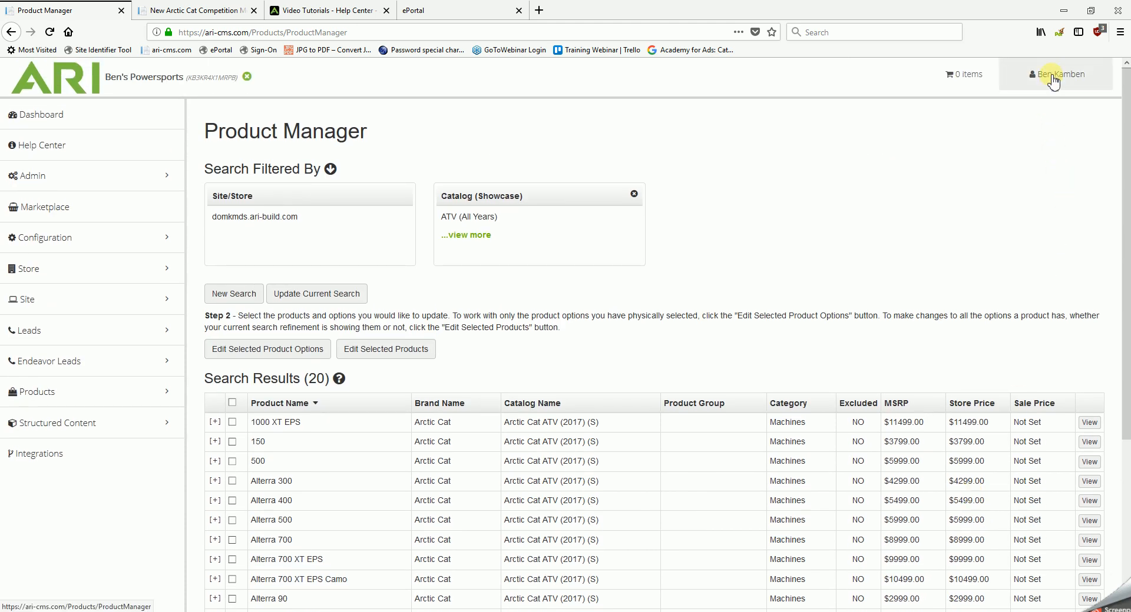
pyautogui.click(1054, 81)
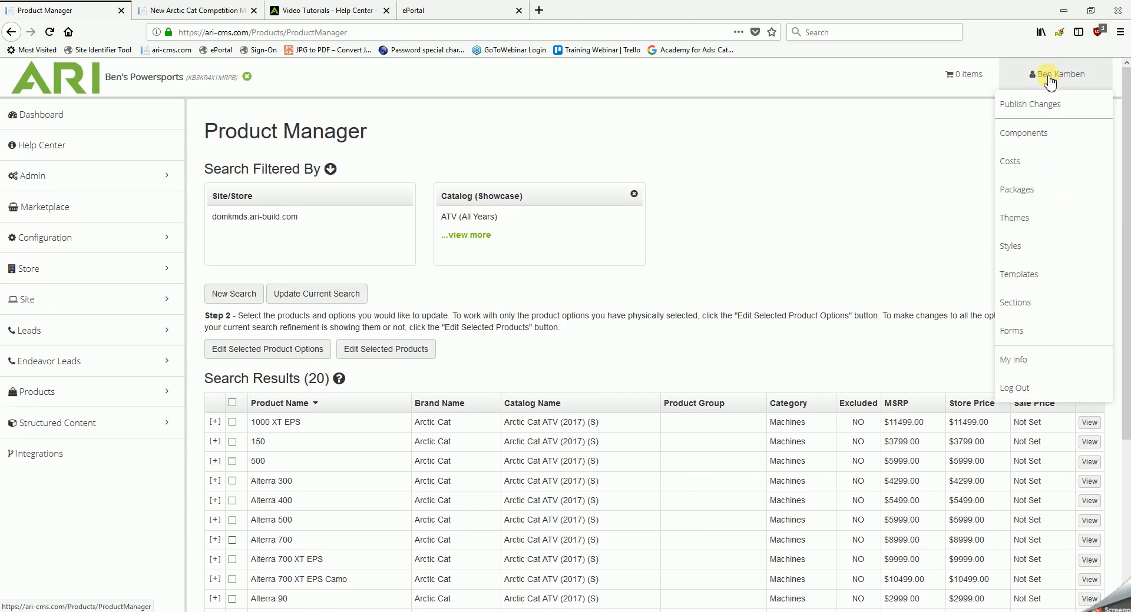
pyautogui.click(1033, 107)
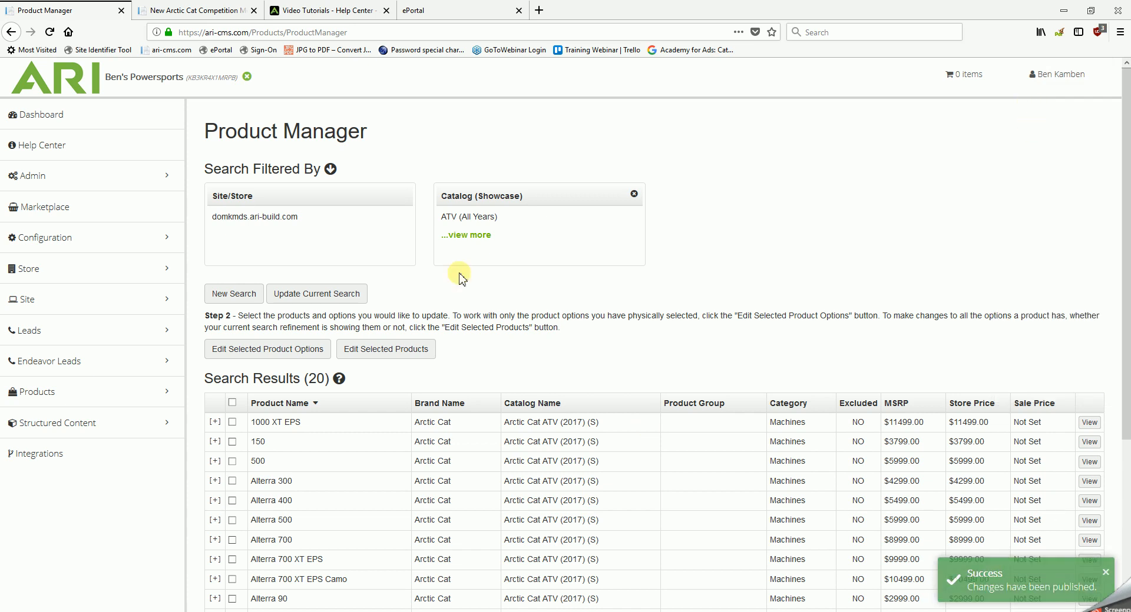
pyautogui.click(188, 14)
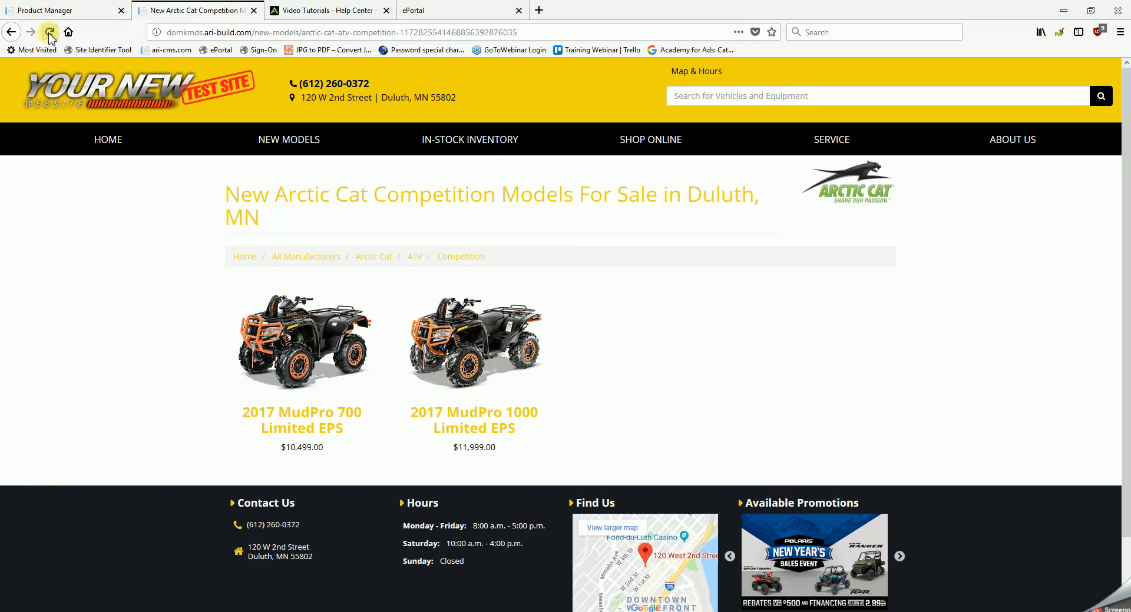
pyautogui.click(99, 49)
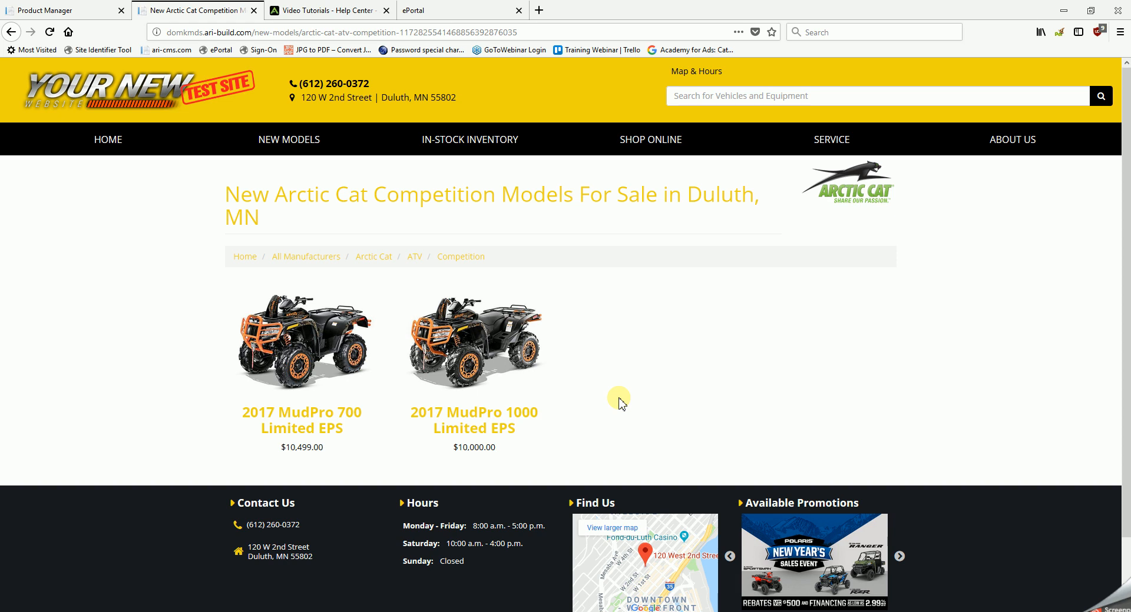
# Back in the Product Manager, remove the store list price from the MudPro 1000 Limited EPS product options and save the change
pyautogui.click(65, 14)
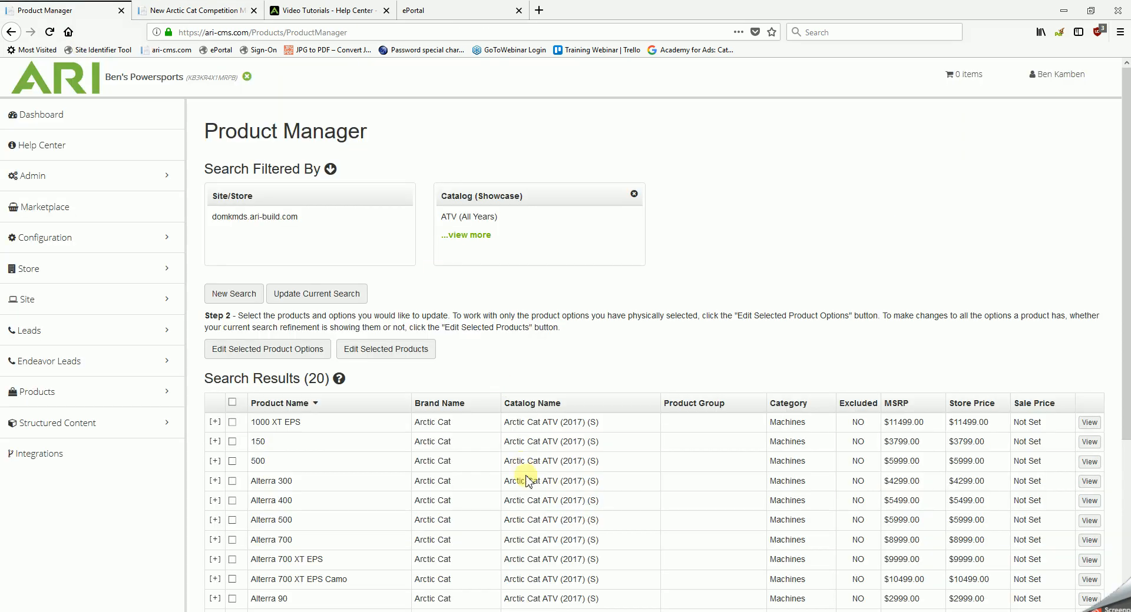
pyautogui.scroll(-3, 526, 480)
pyautogui.scroll(-2, 526, 480)
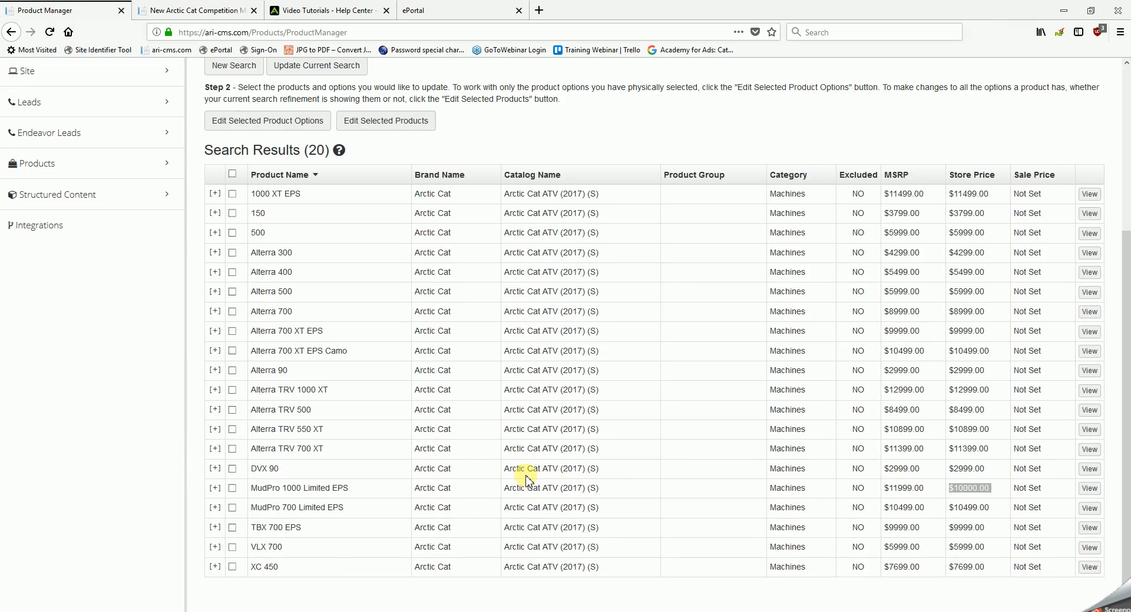
pyautogui.click(232, 488)
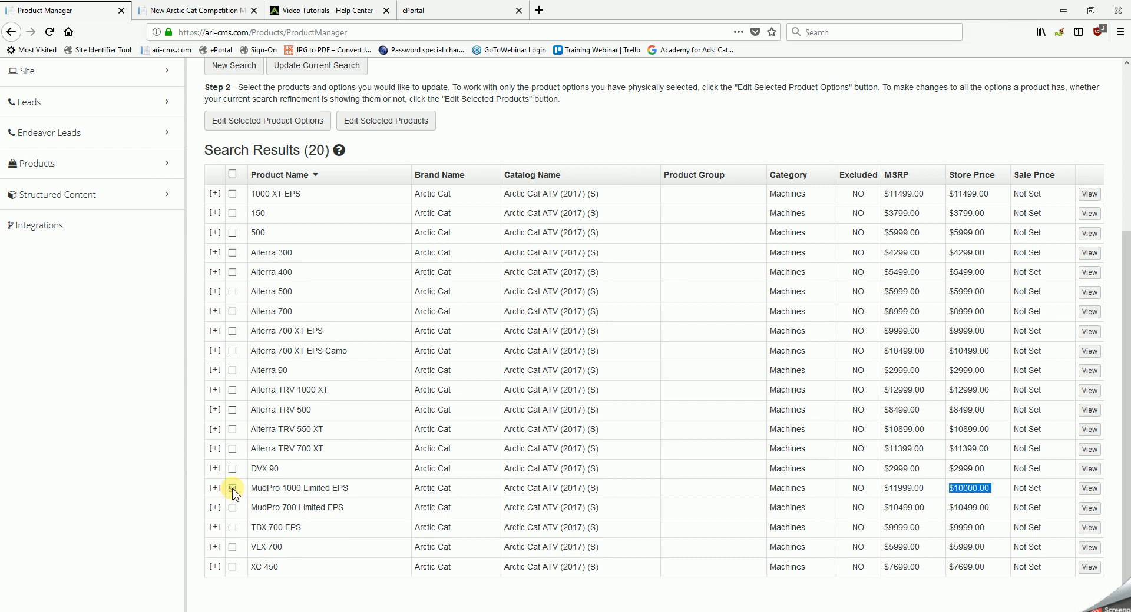
pyautogui.click(269, 122)
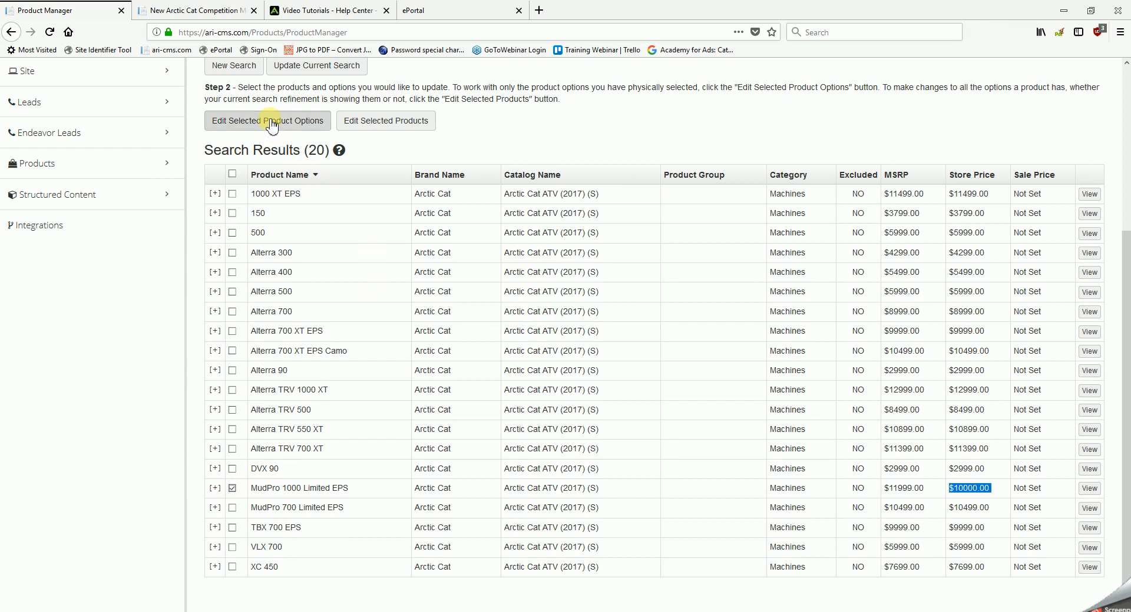
pyautogui.click(273, 127)
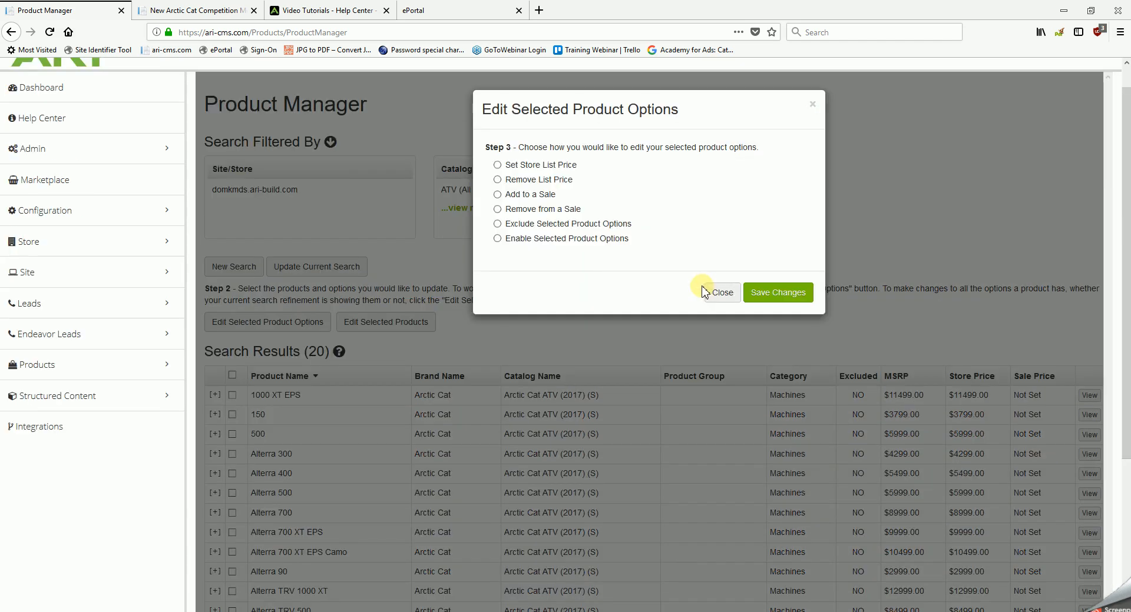
pyautogui.click(497, 179)
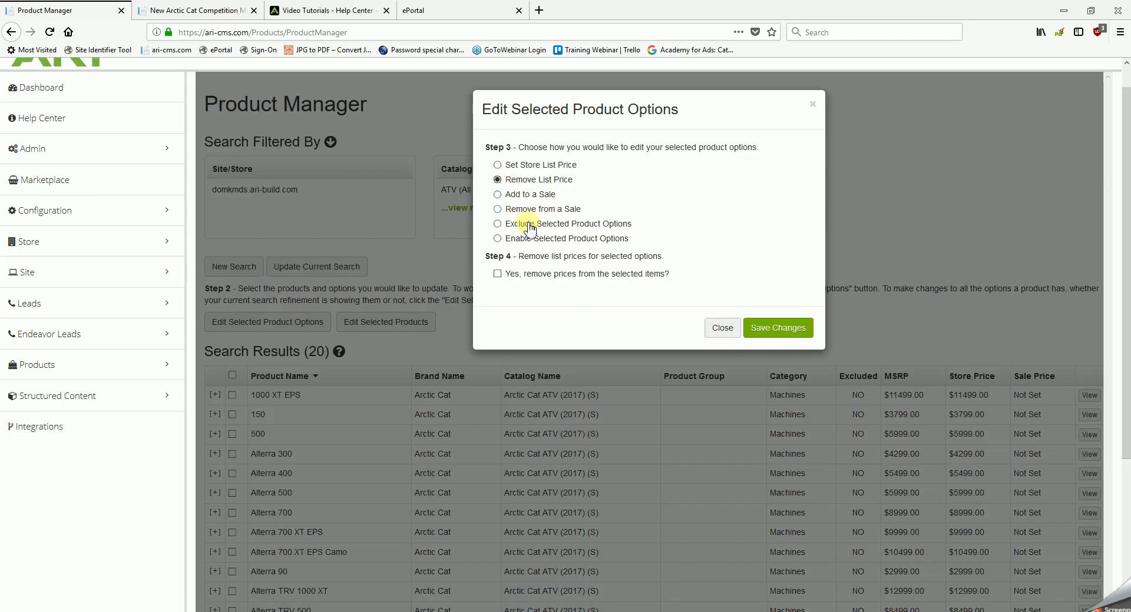
pyautogui.click(497, 274)
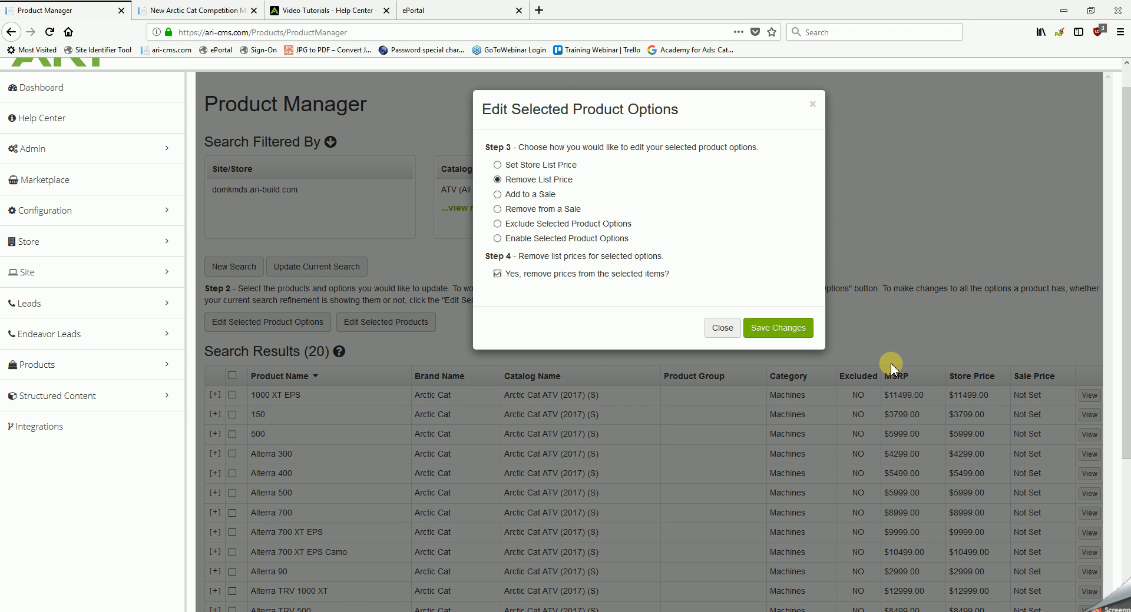
pyautogui.click(782, 334)
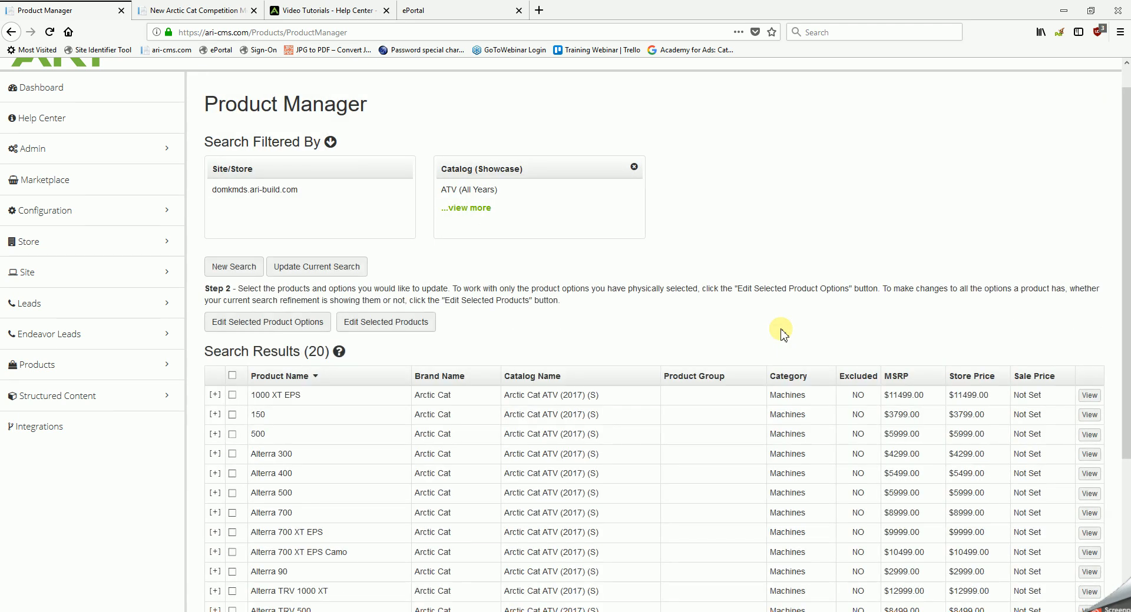
pyautogui.scroll(-3, 783, 333)
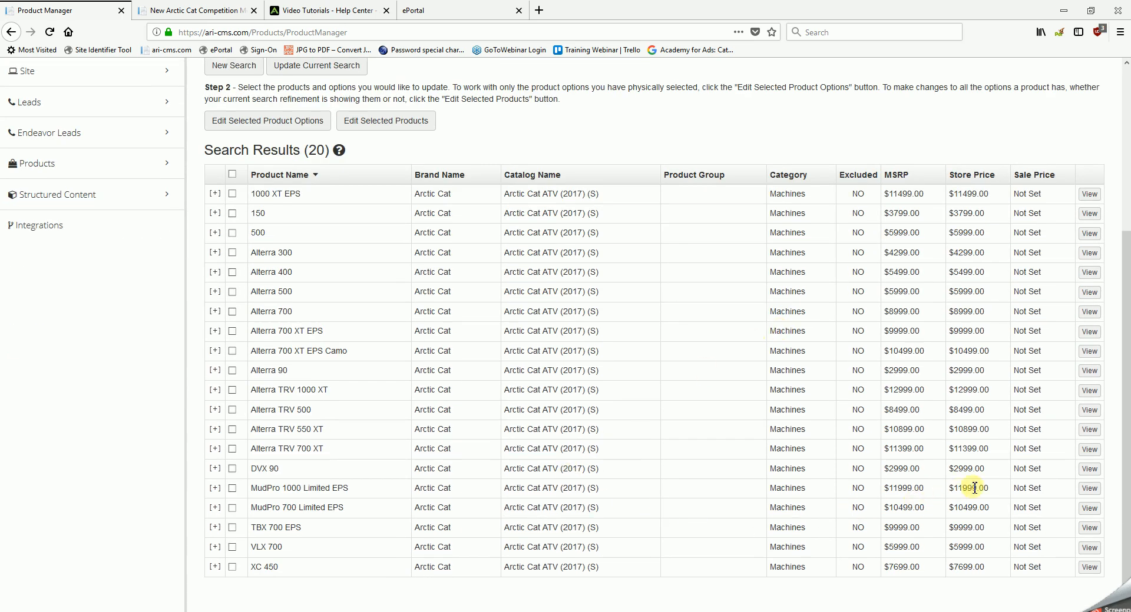
pyautogui.moveTo(996, 488); pyautogui.dragTo(885, 493)
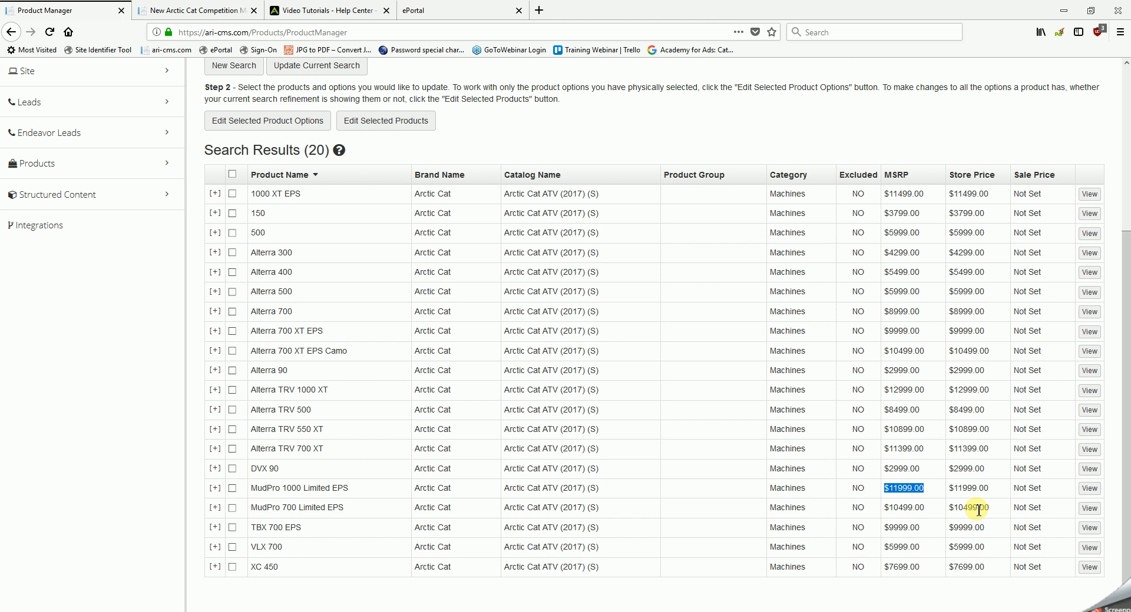
# Publish the list price removal and reload the live site's Arctic Cat Competition models page
pyautogui.scroll(5, 978, 510)
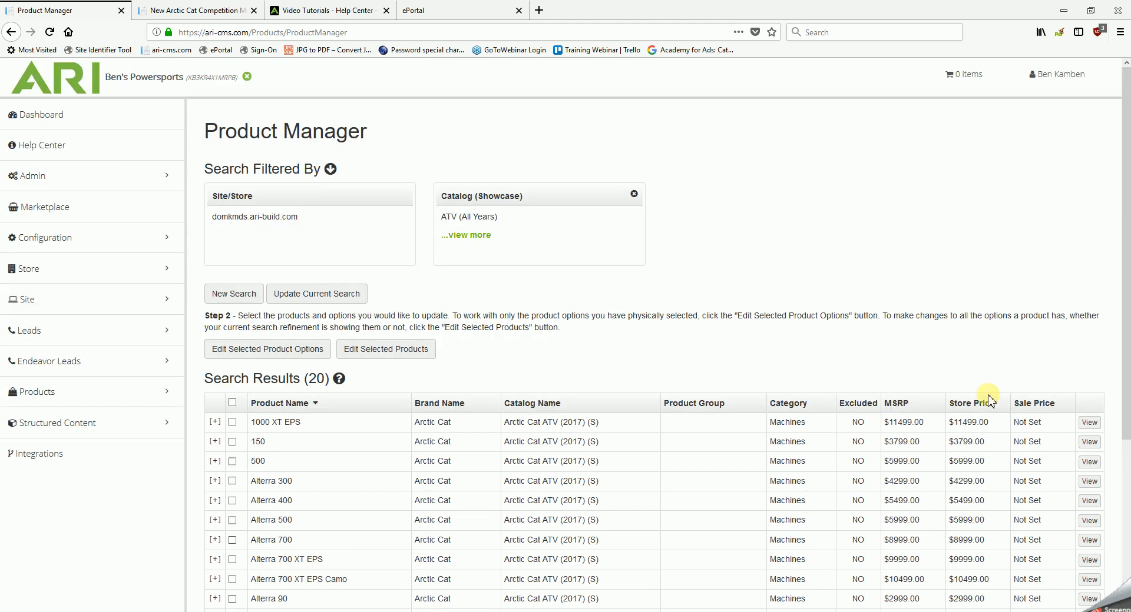
pyautogui.click(1052, 83)
pyautogui.click(1044, 107)
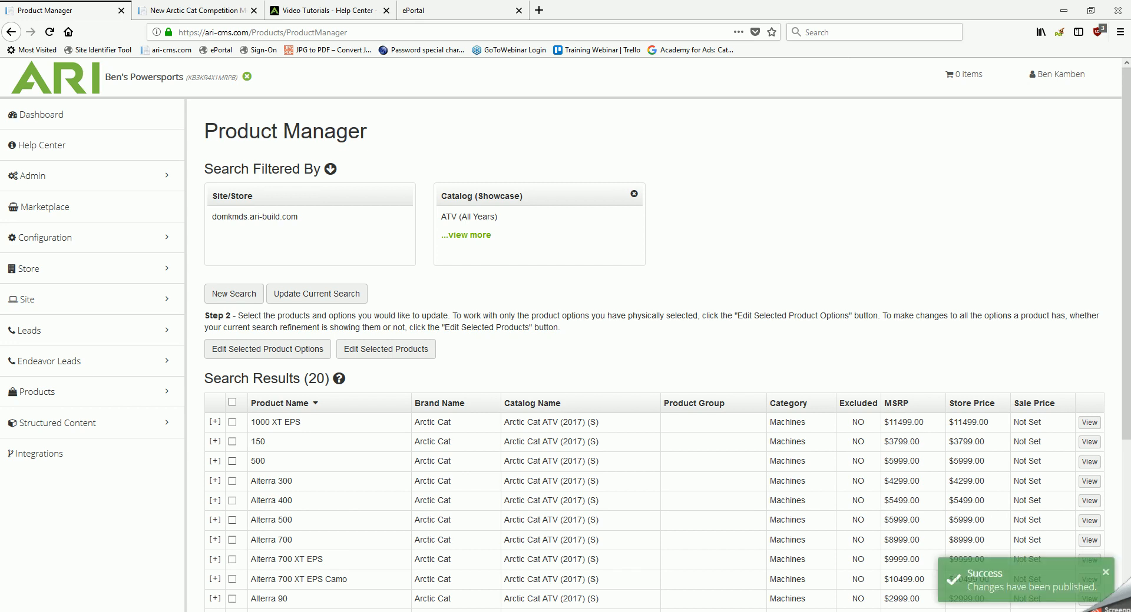
pyautogui.click(218, 11)
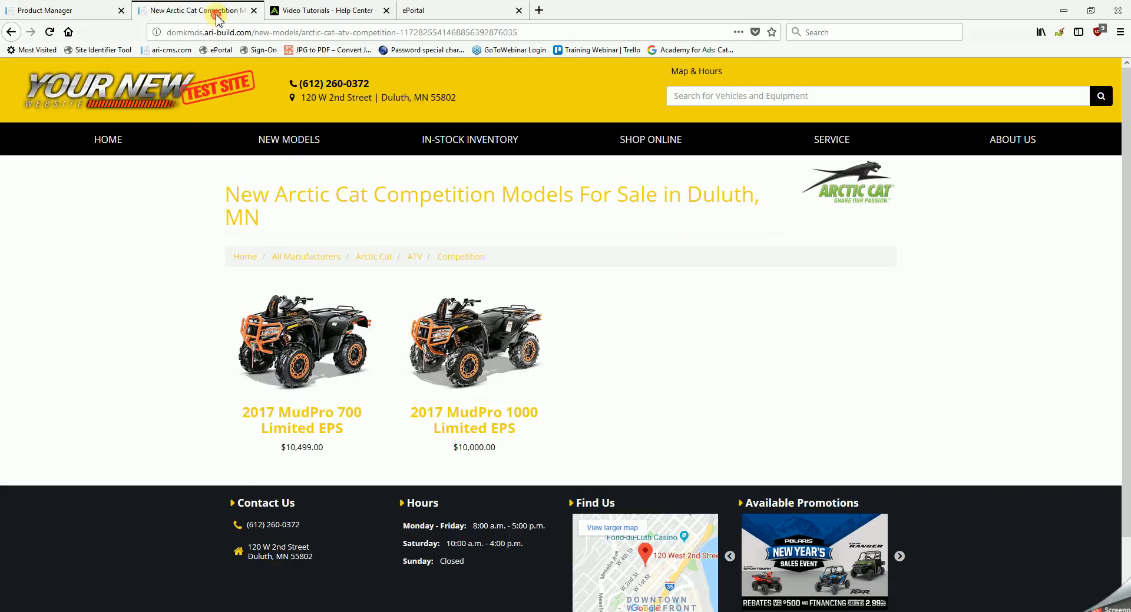
pyautogui.click(50, 32)
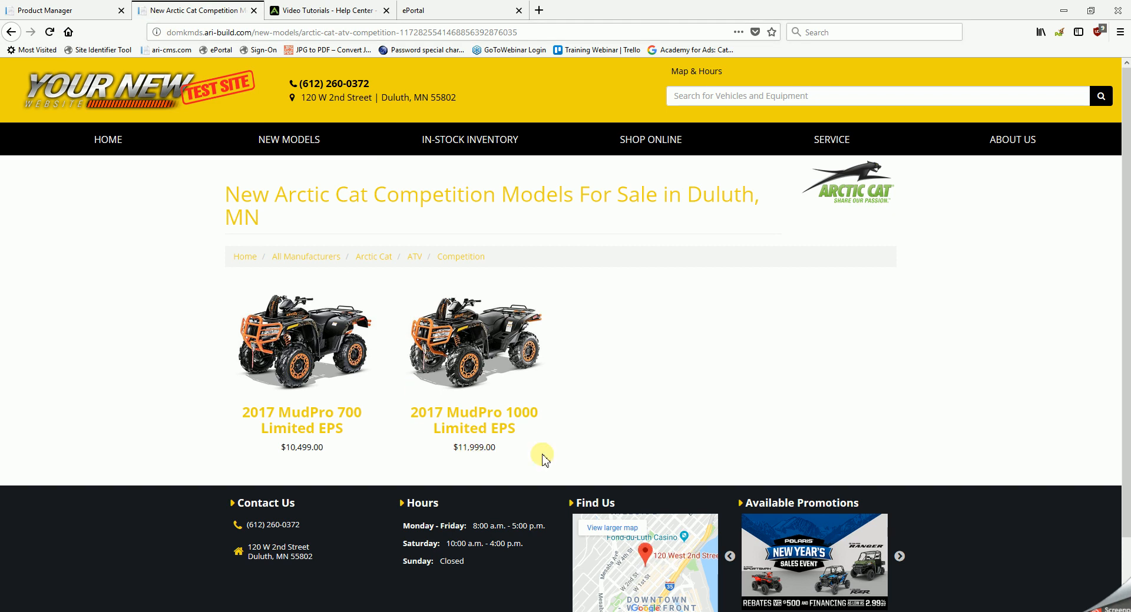
# Return from the live site to the CMS and open its Dashboard
pyautogui.click(73, 13)
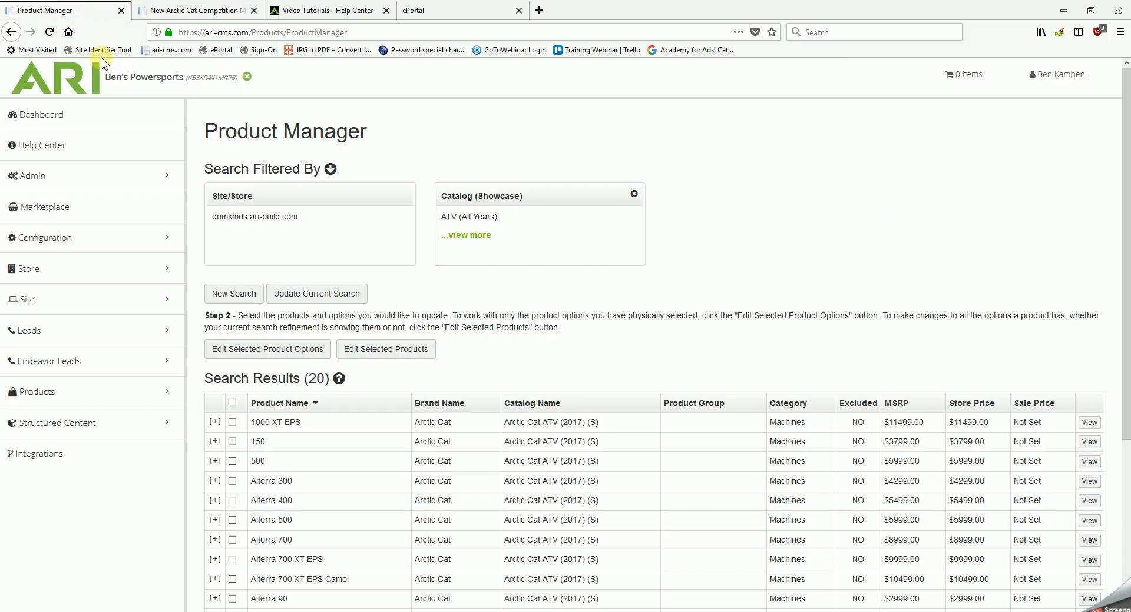
pyautogui.click(101, 118)
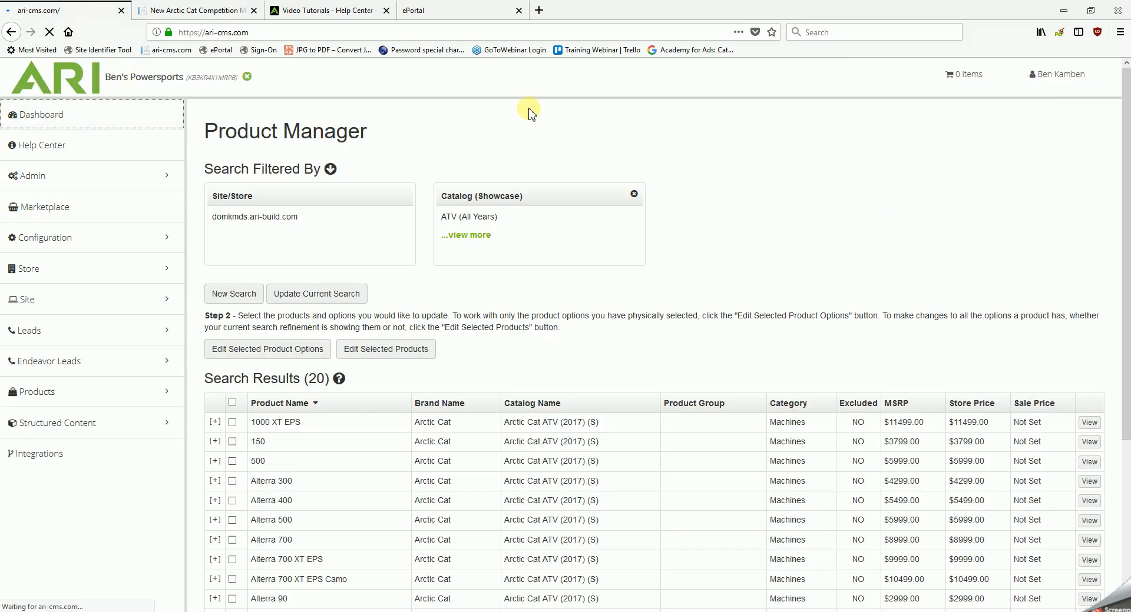